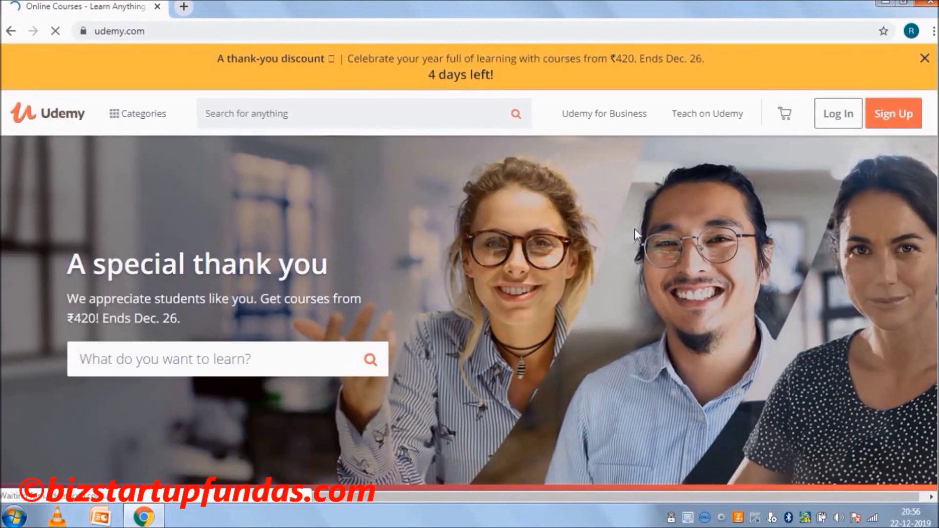
Step: Go to the Teach on Udemy page and start signing up with Become an instructor
mouse_move(701, 127)
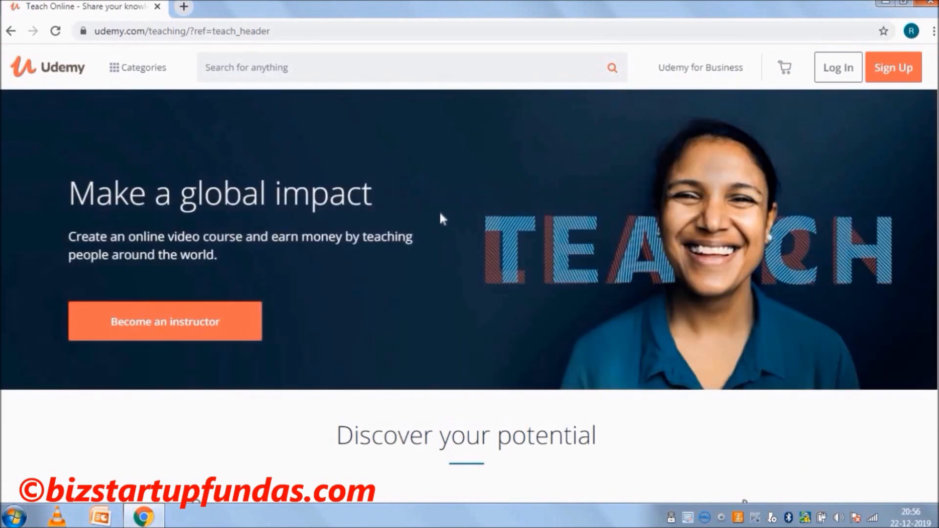
click(230, 323)
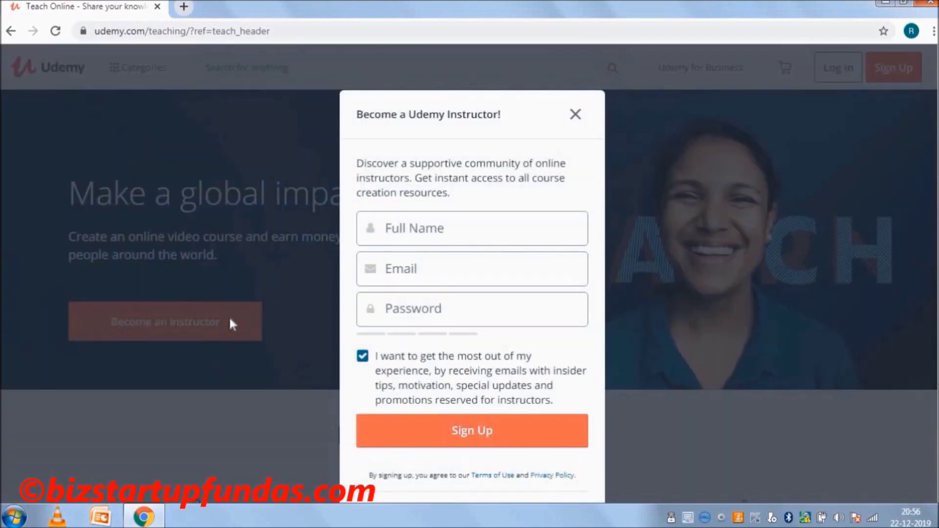
Step: Fill in the instructor's full name, email and password and submit the sign-up
click(467, 236)
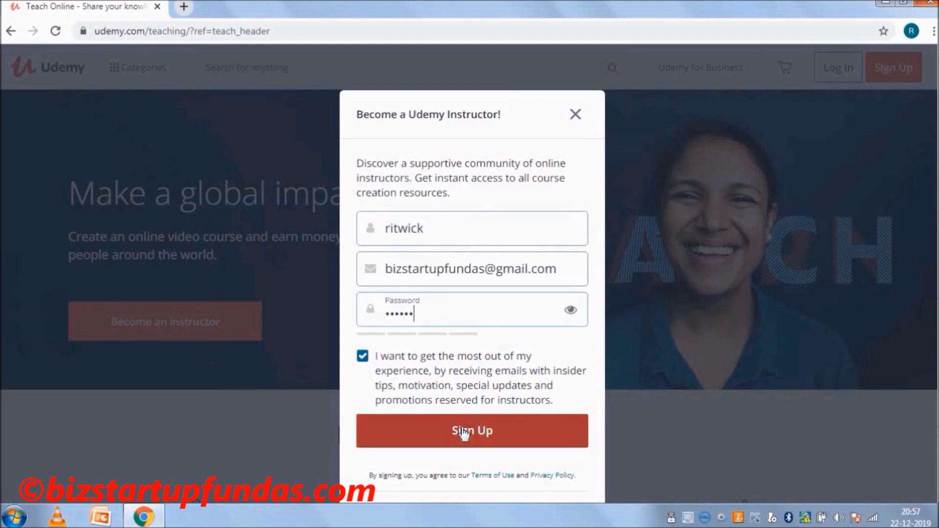
click(462, 429)
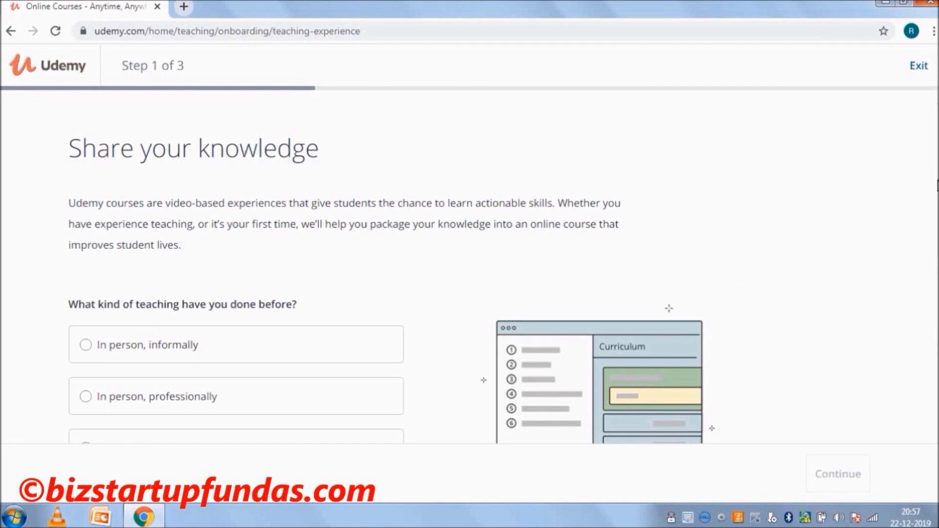
Step: Answer the teaching experience question with 'In person, informally' and continue
scroll(933, 230, down, 3)
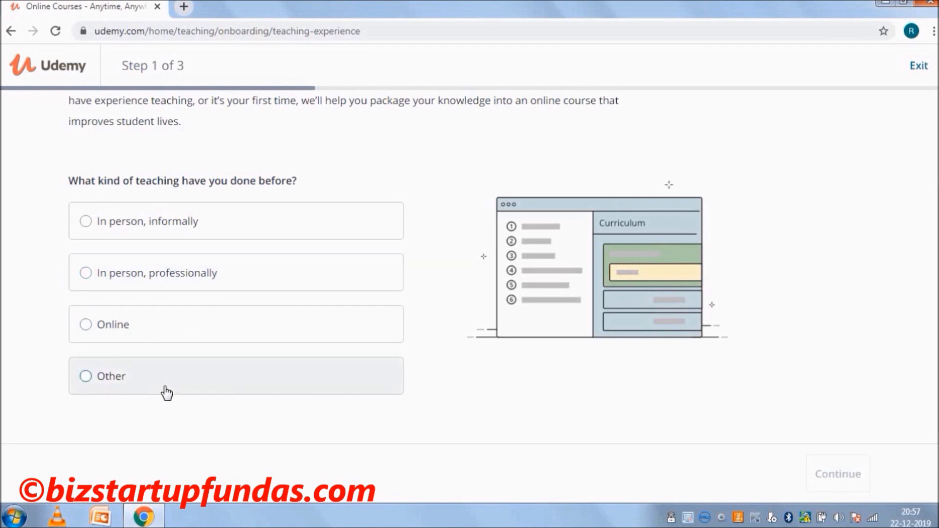
click(207, 223)
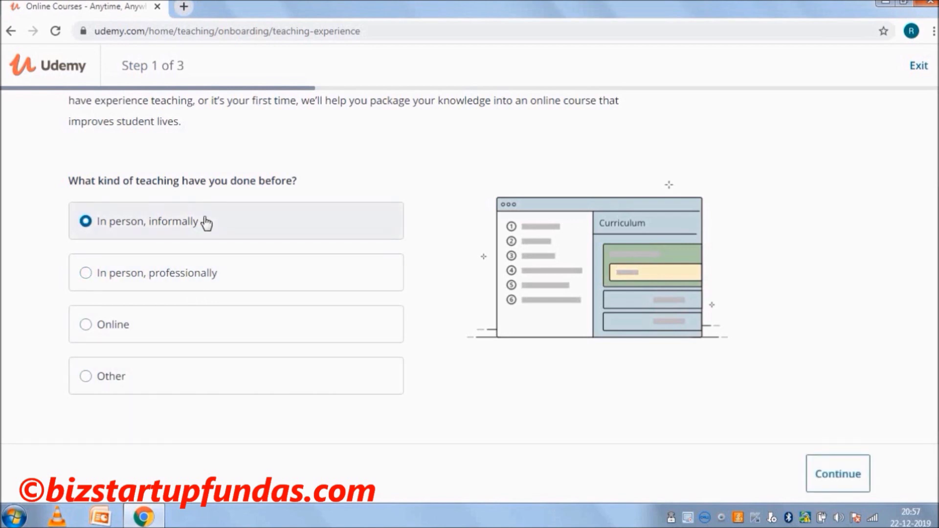
click(832, 470)
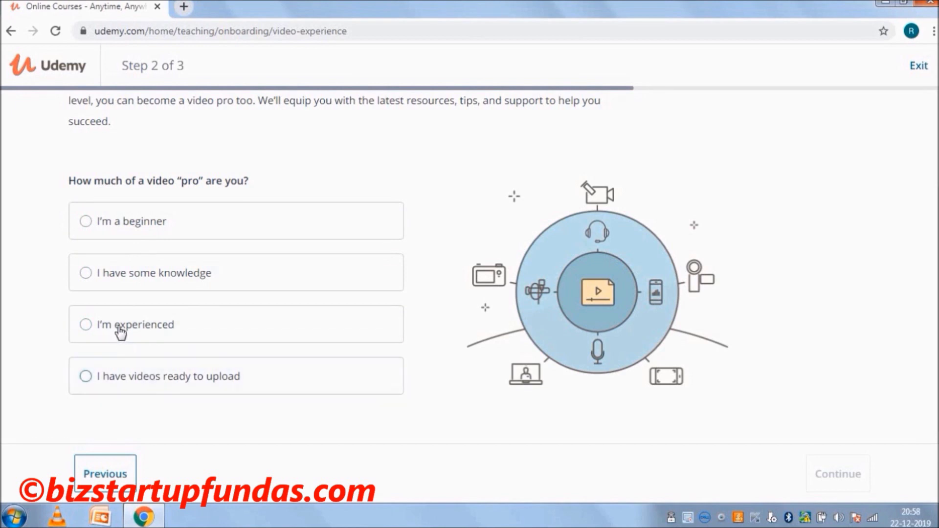
Step: Answer 'I have some knowledge' for video and 'Not at the moment' for audience
click(102, 283)
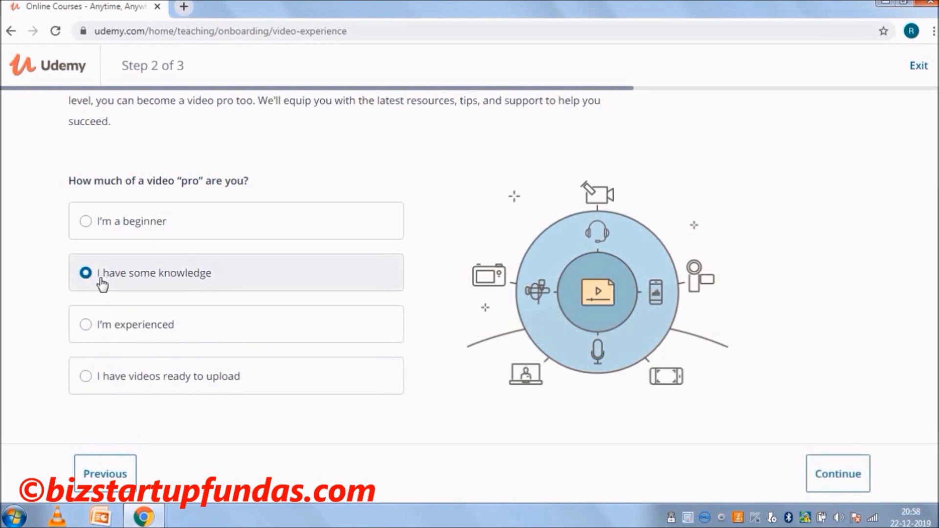
click(840, 475)
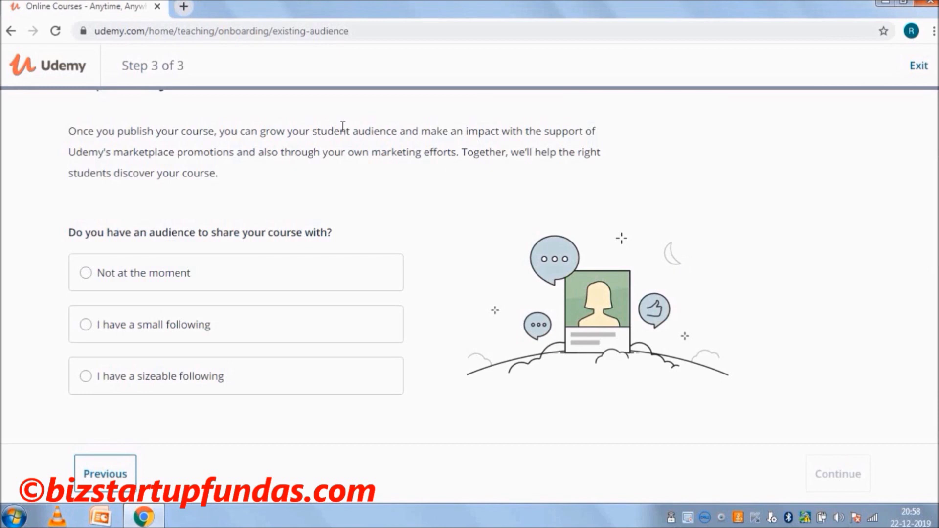
click(150, 277)
click(860, 483)
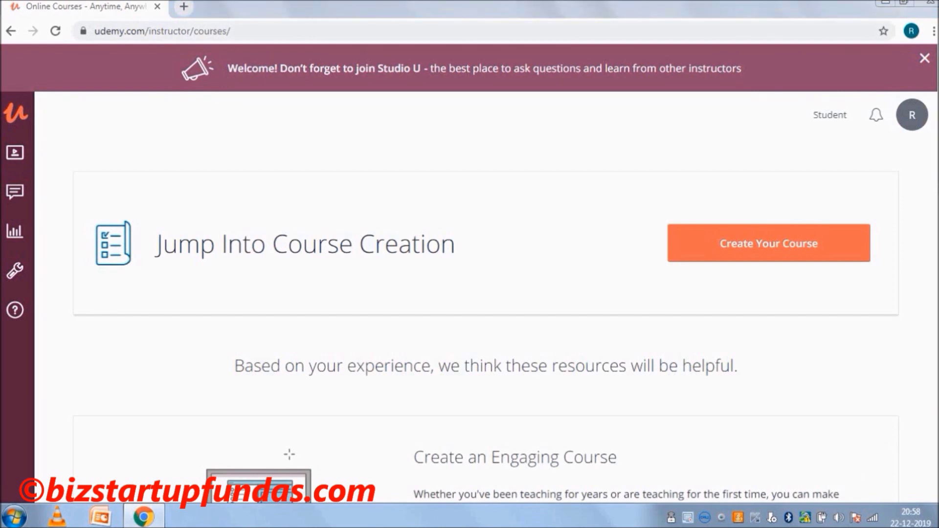
Step: Browse the instructor dashboard resources, then begin a new course with Create Your Course
scroll(469, 274, down, 2)
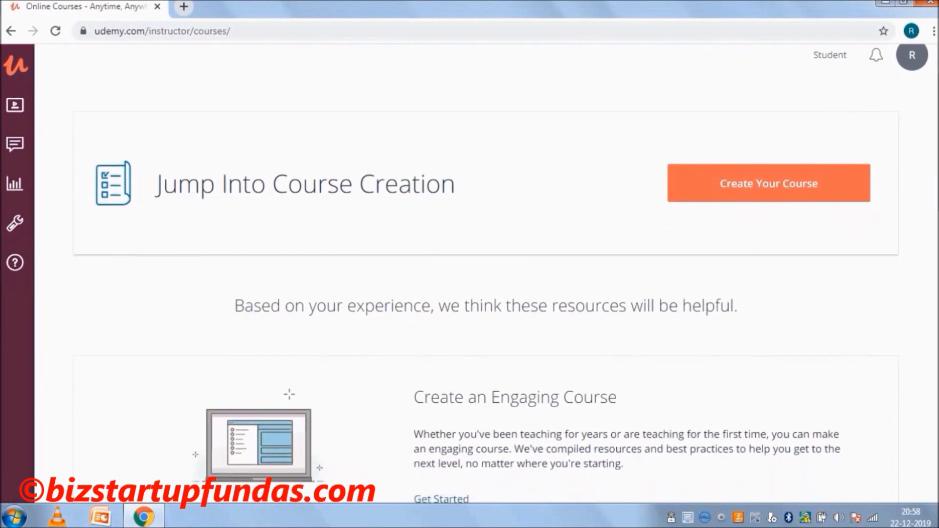
scroll(470, 274, down, 3)
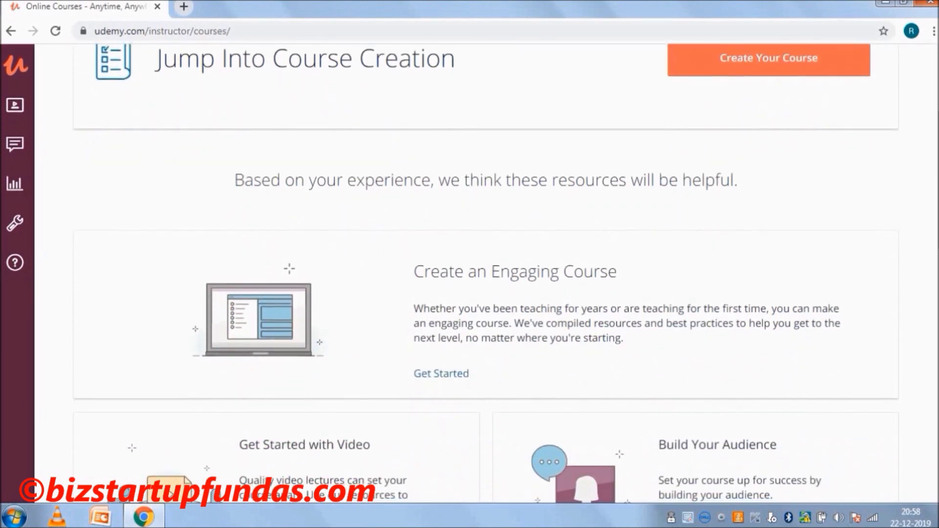
scroll(486, 274, down, 2)
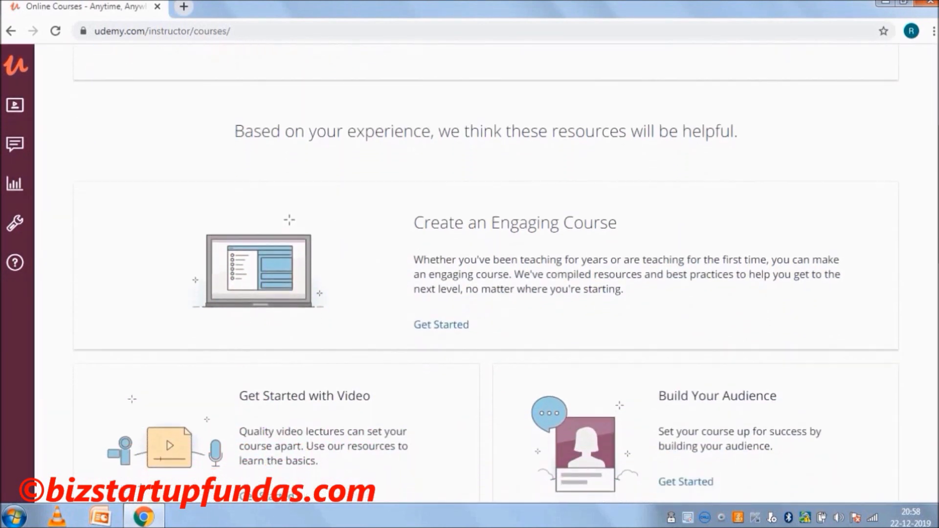
scroll(486, 274, down, 1)
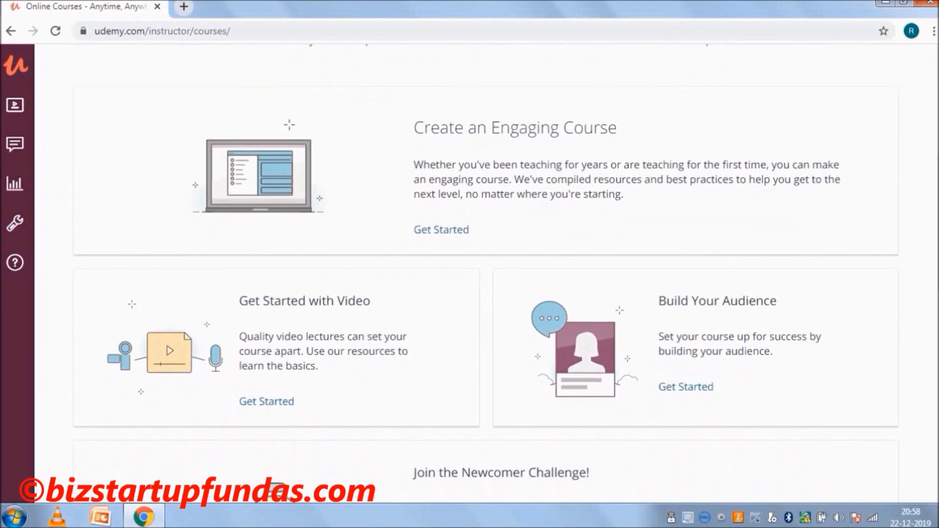
scroll(486, 274, down, 1)
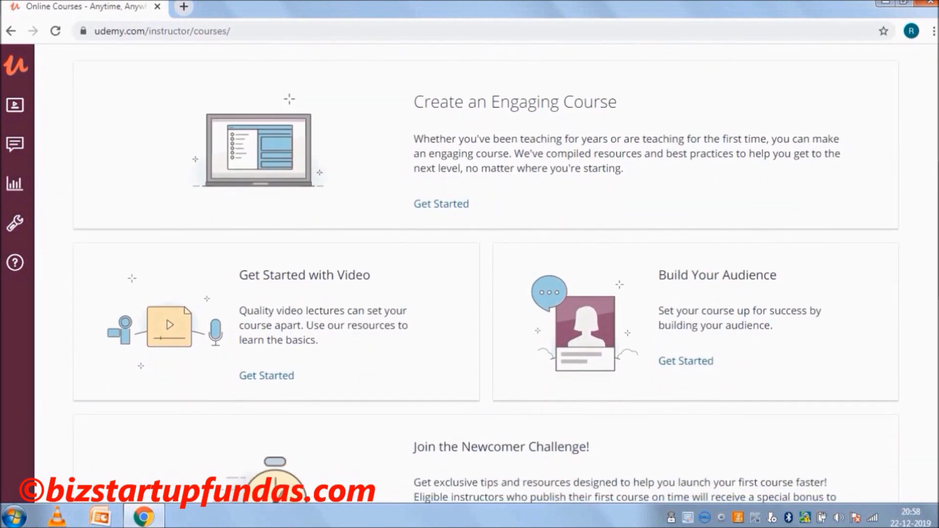
scroll(486, 274, down, 1)
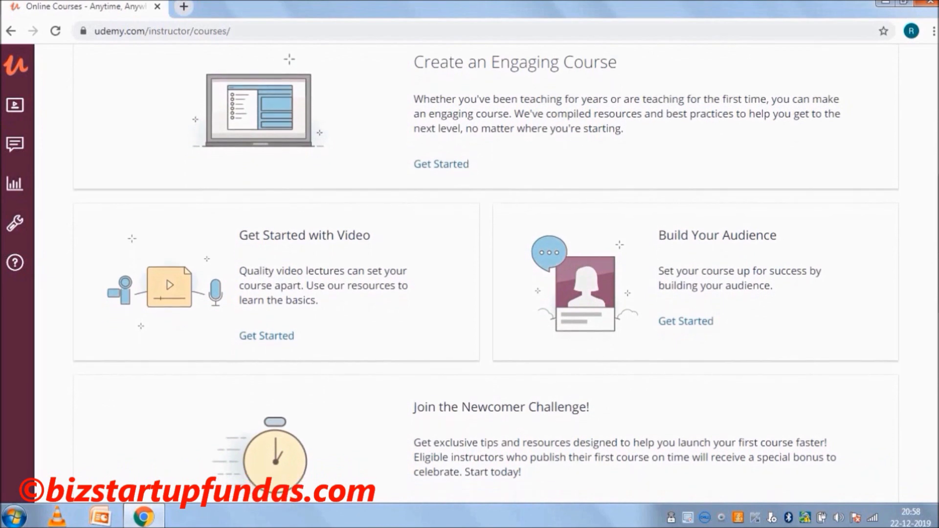
scroll(486, 274, down, 4)
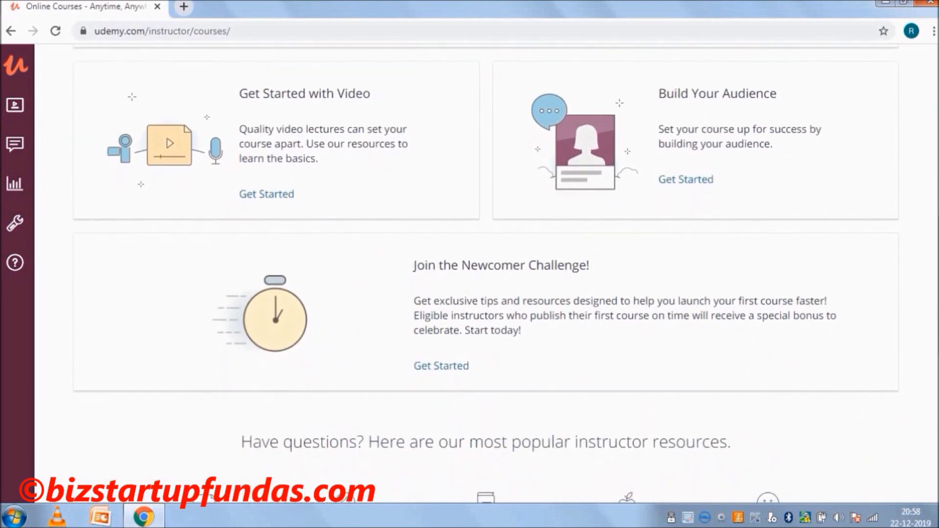
scroll(486, 272, down, 3)
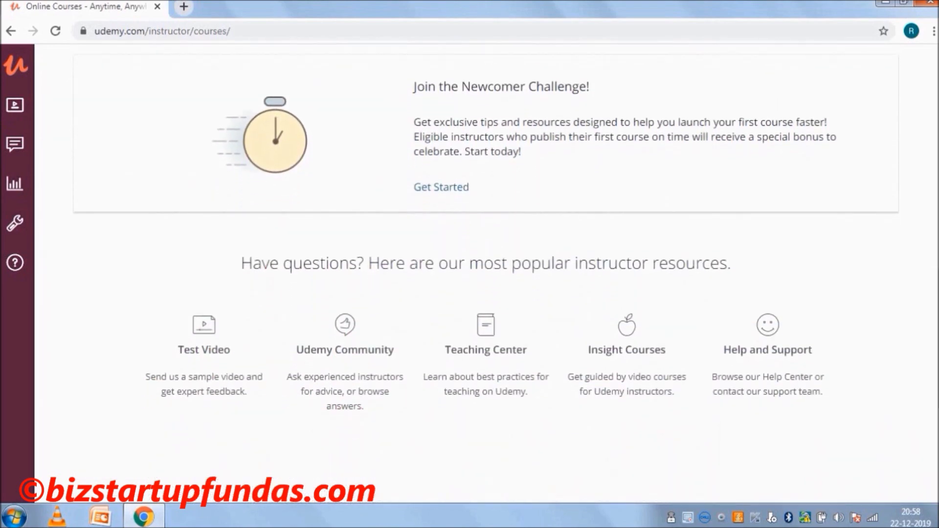
scroll(486, 272, up, 8)
scroll(486, 282, up, 4)
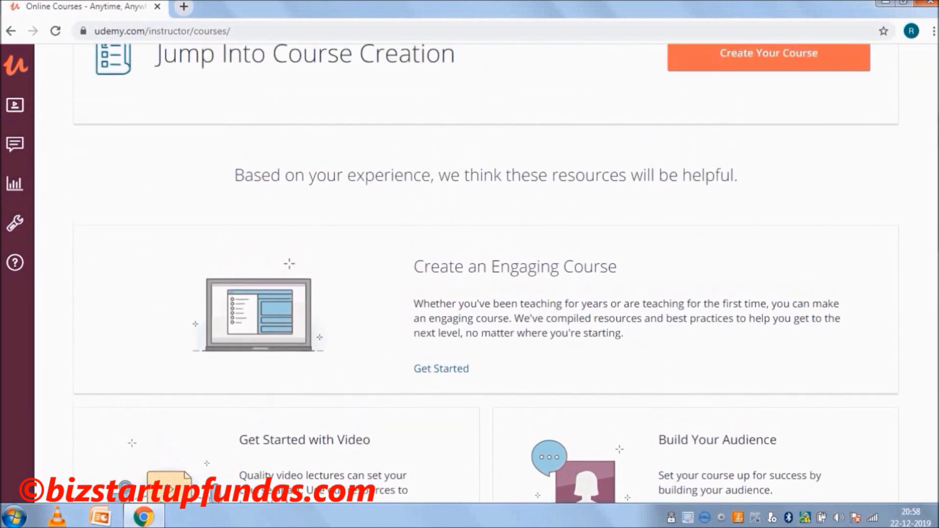
scroll(486, 274, up, 2)
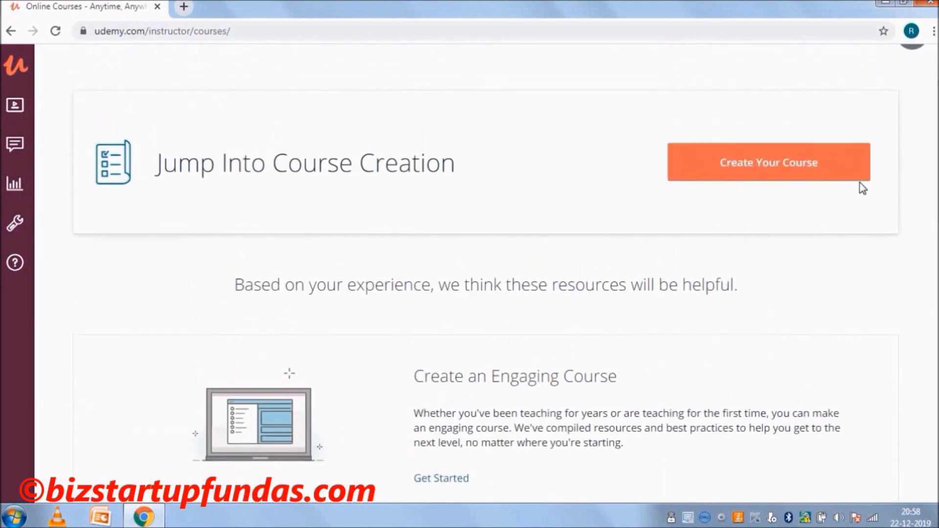
click(847, 173)
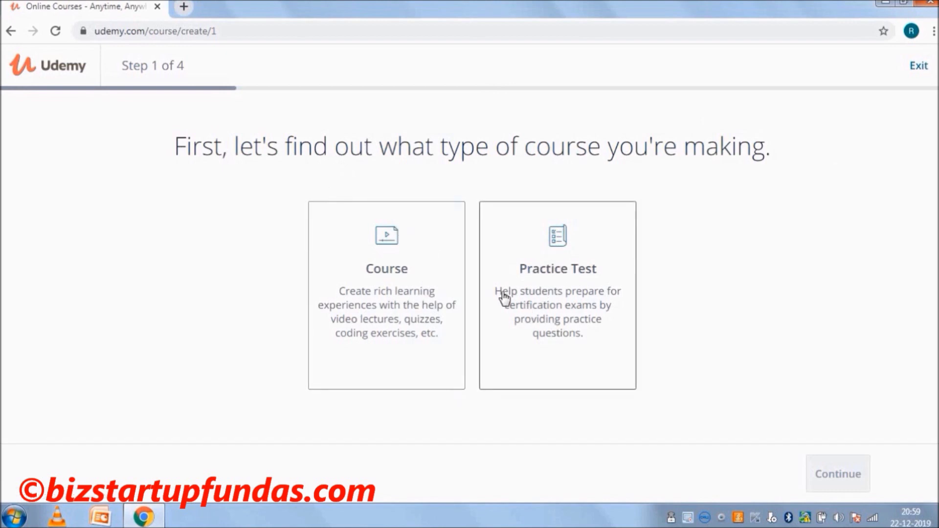
Step: Choose the Course type and give it the working title 'Learn cooking'
click(390, 257)
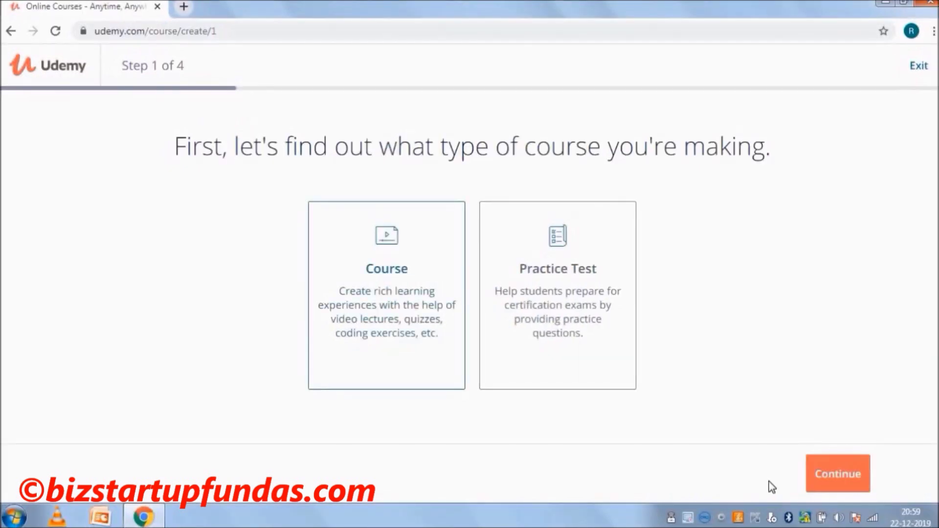
click(841, 475)
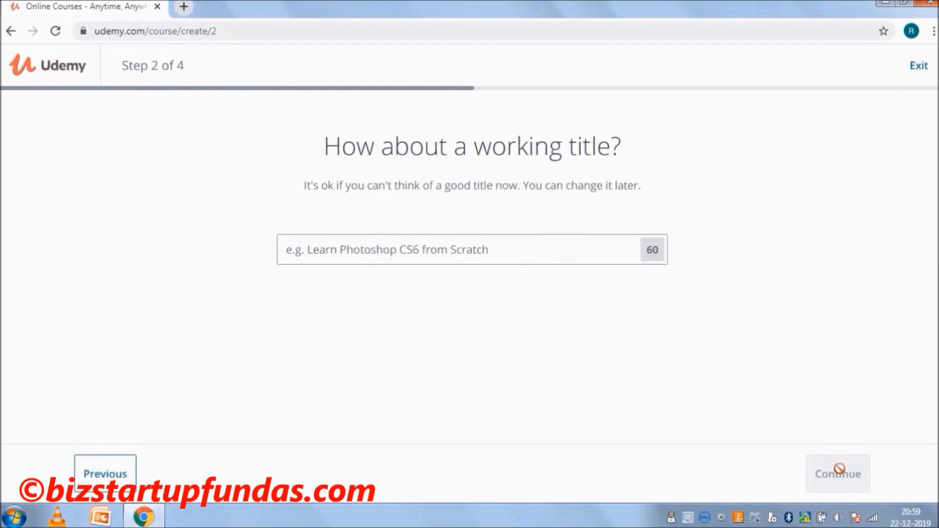
click(544, 250)
text(L)
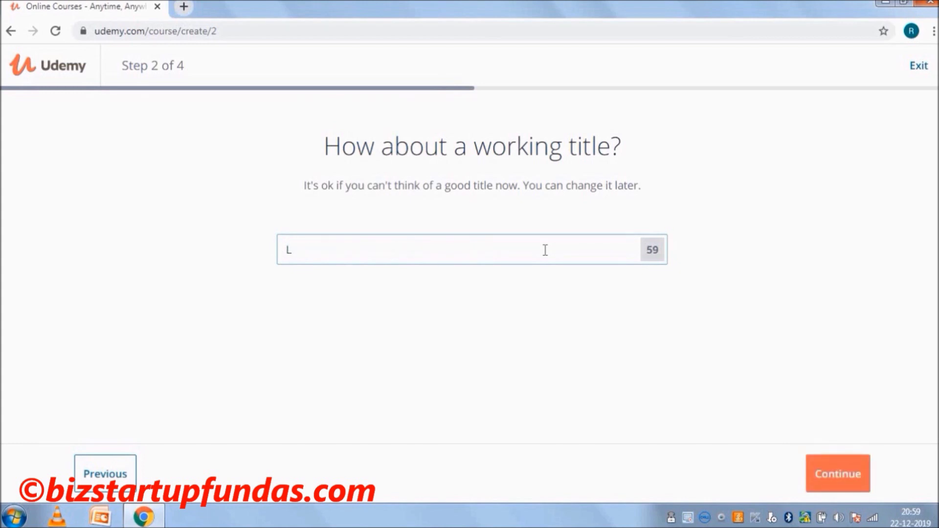
text(earn cooking)
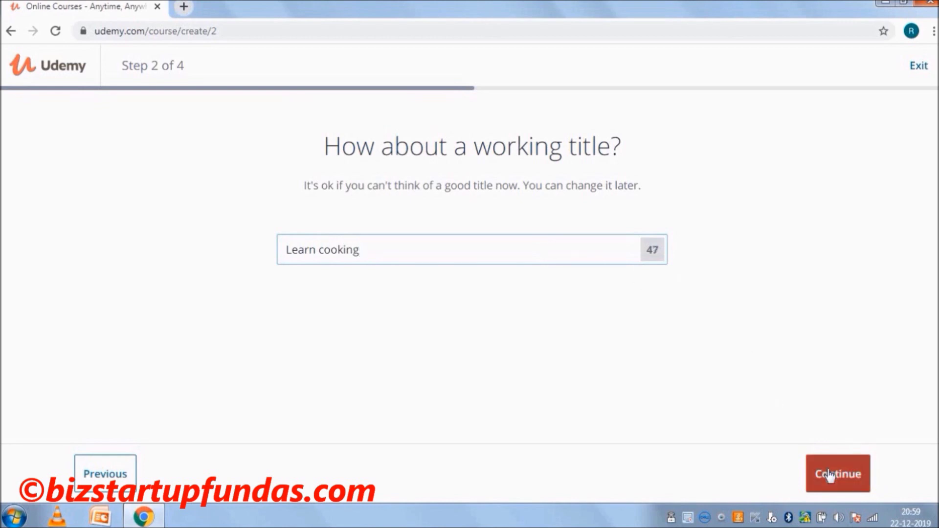
click(831, 476)
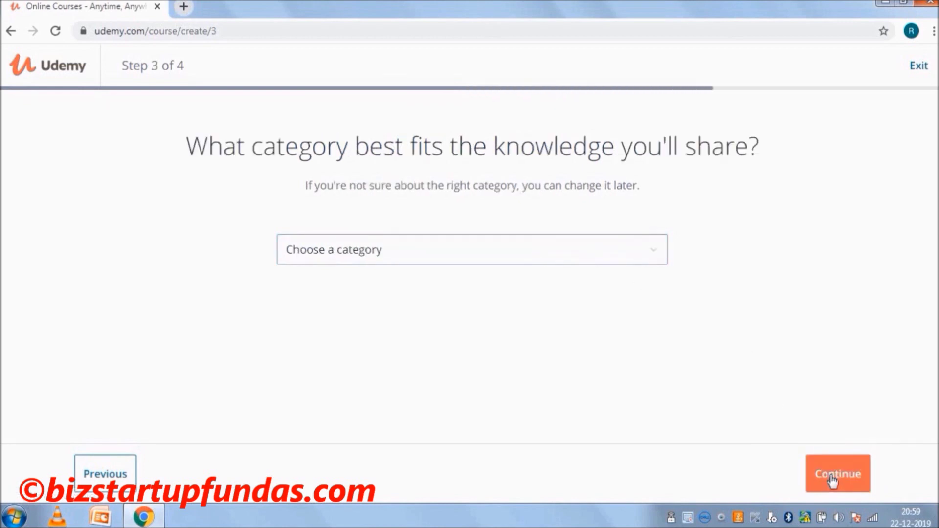
Step: Set the course category to Health & Fitness
click(646, 256)
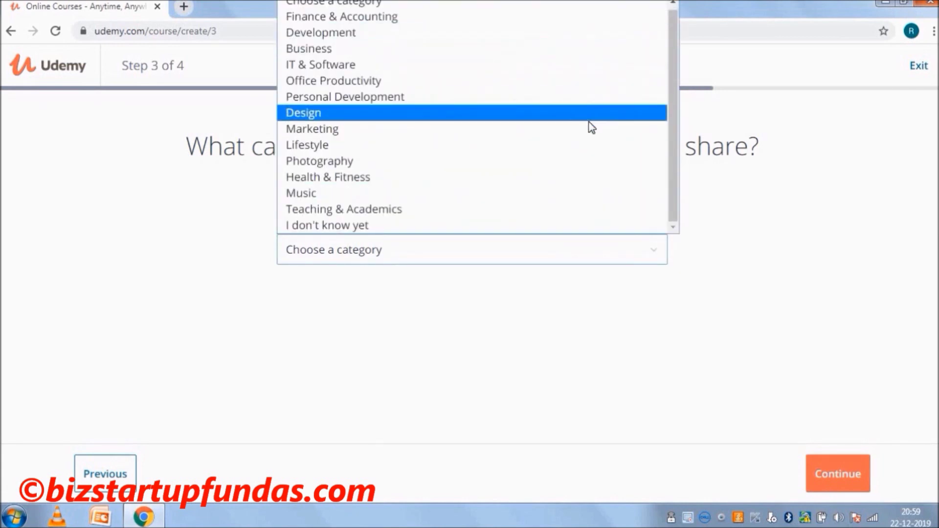
key(Down)
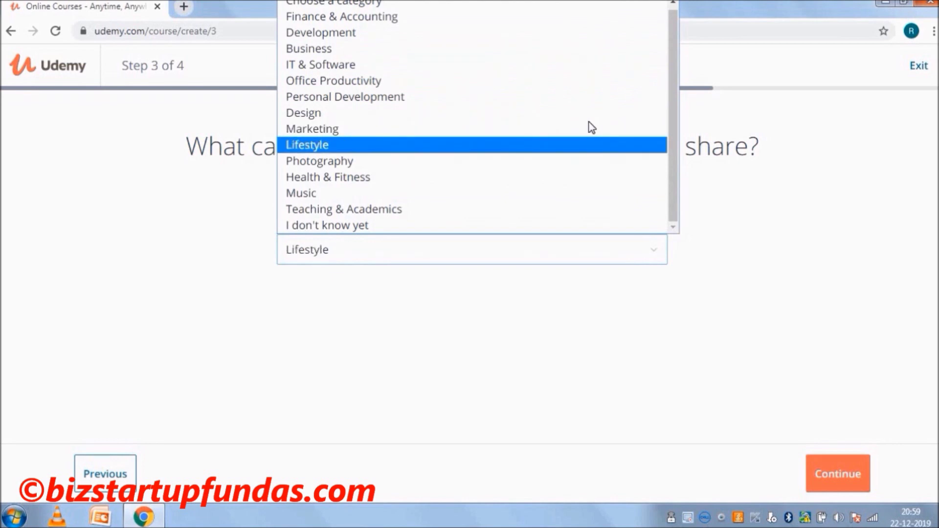
key(End)
key(Up)
key(Up)
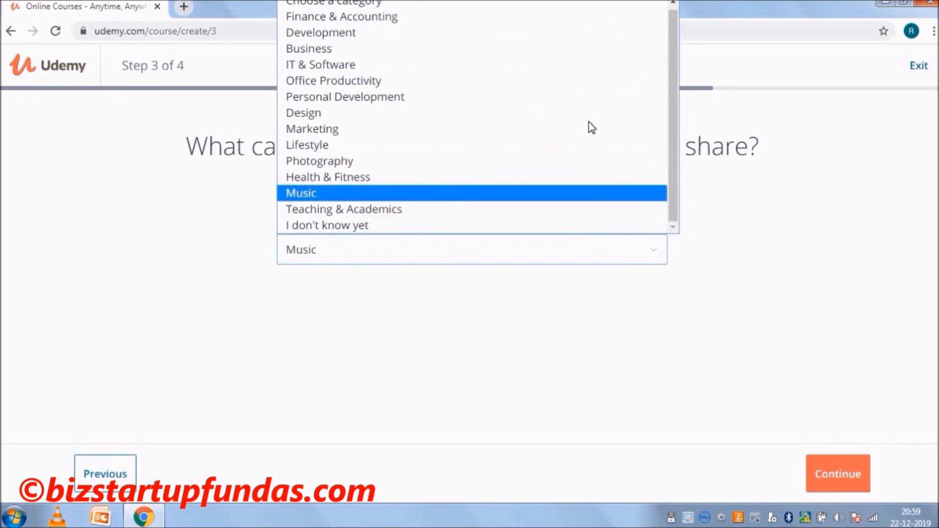
key(Up)
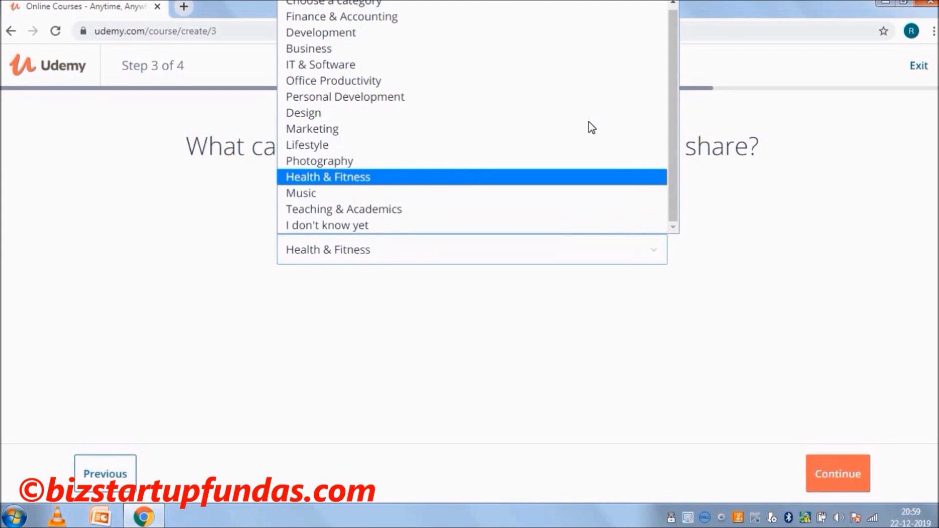
key(Return)
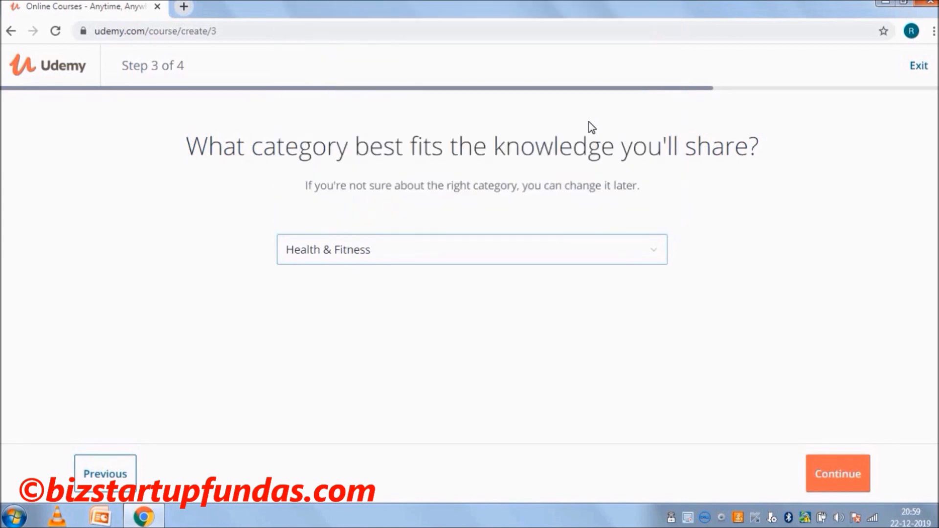
click(849, 474)
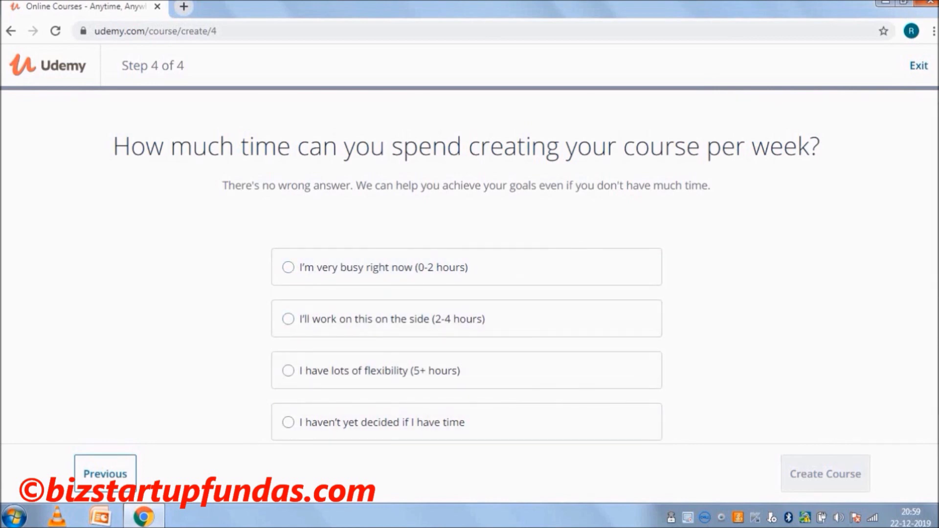
Step: Commit 2-4 hours per week and create the course
scroll(467, 276, down, 1)
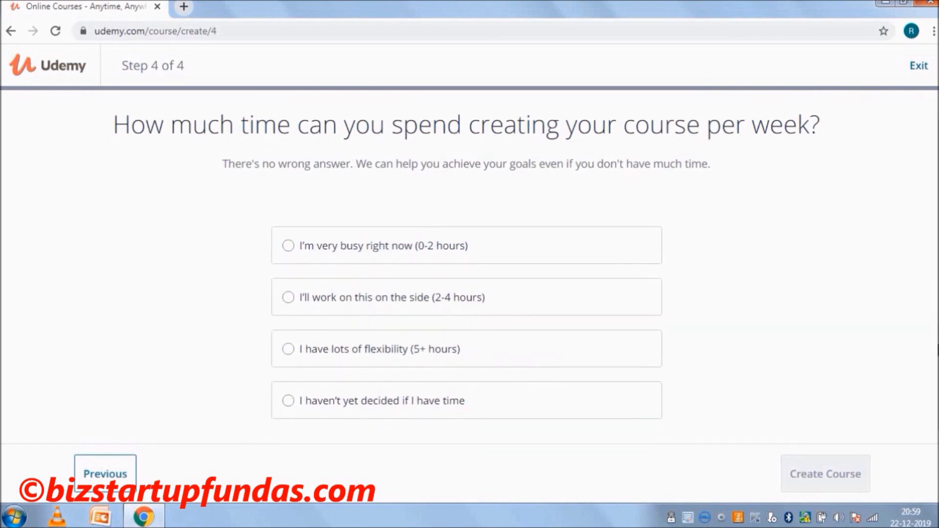
click(328, 303)
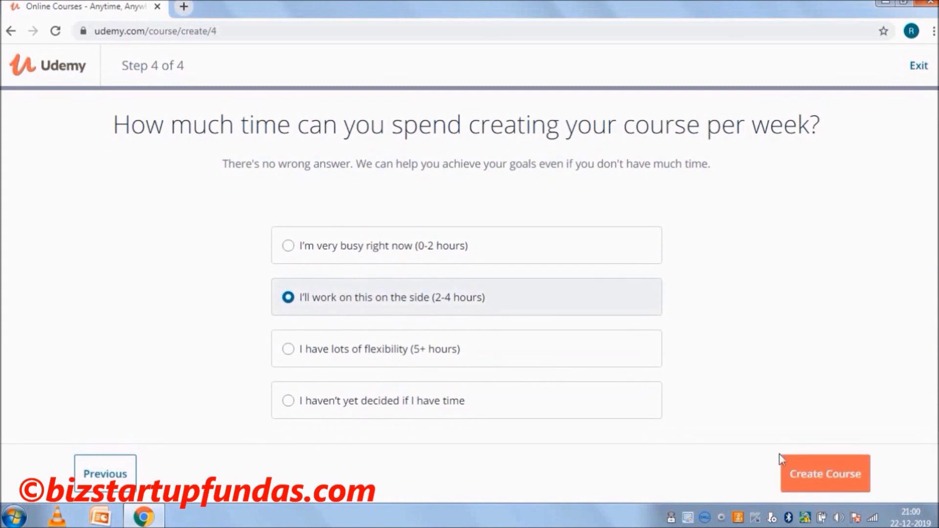
click(802, 475)
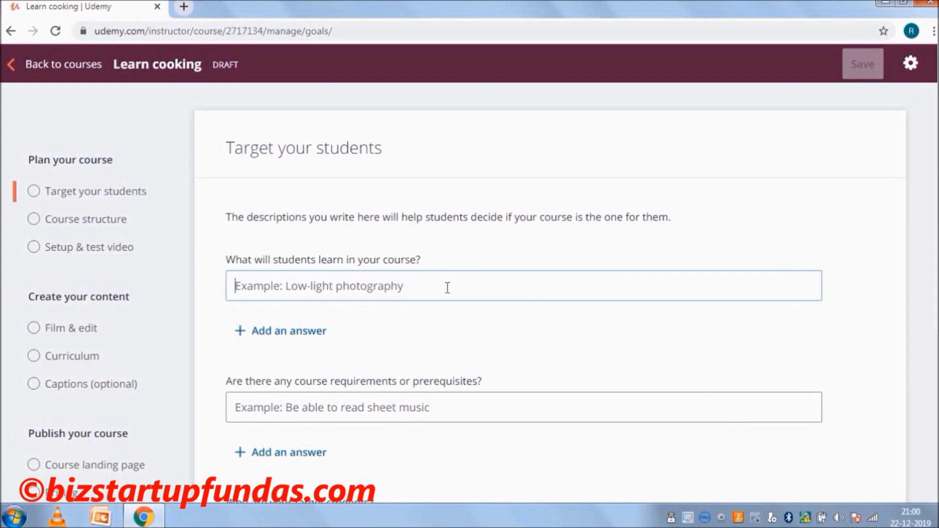
Step: Enter 'cooking with low spices', 'nil' and 'housewives' as the learning, requirements and audience answers, then save
click(448, 288)
text(c)
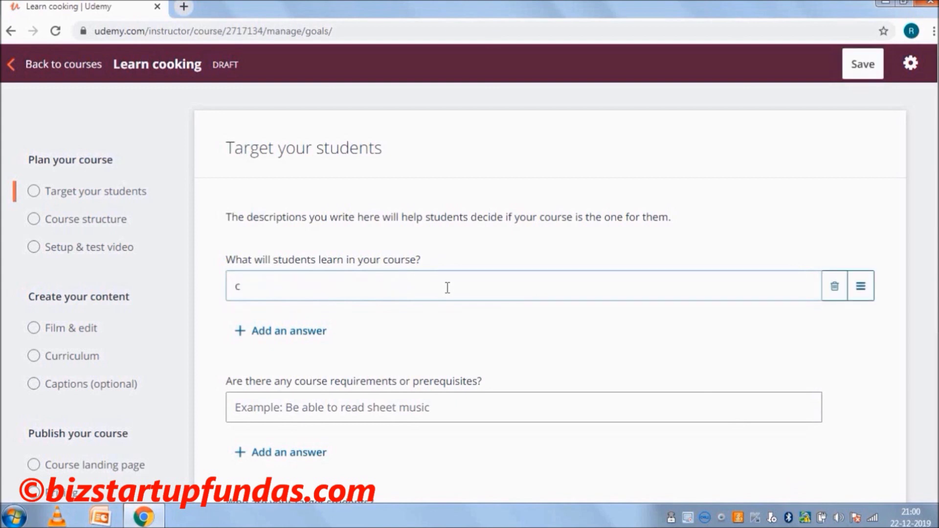
text(ooking with low spices)
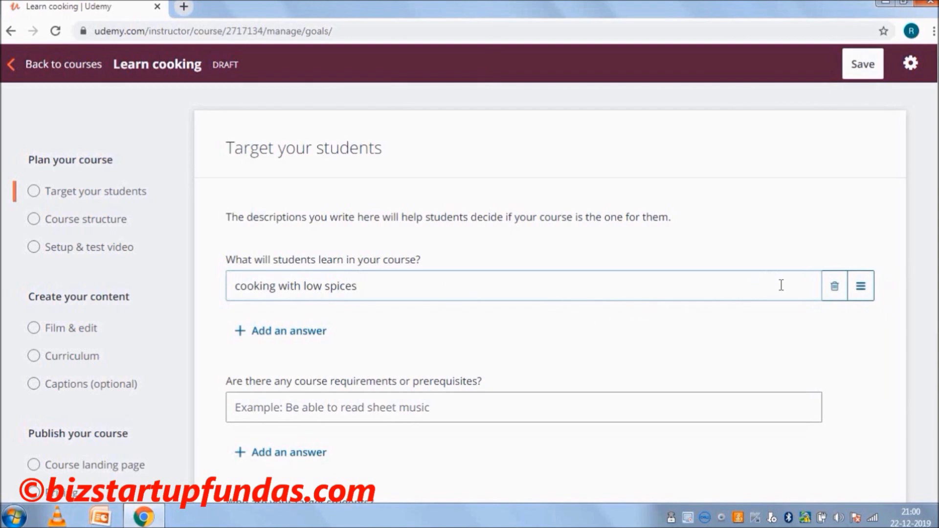
click(472, 407)
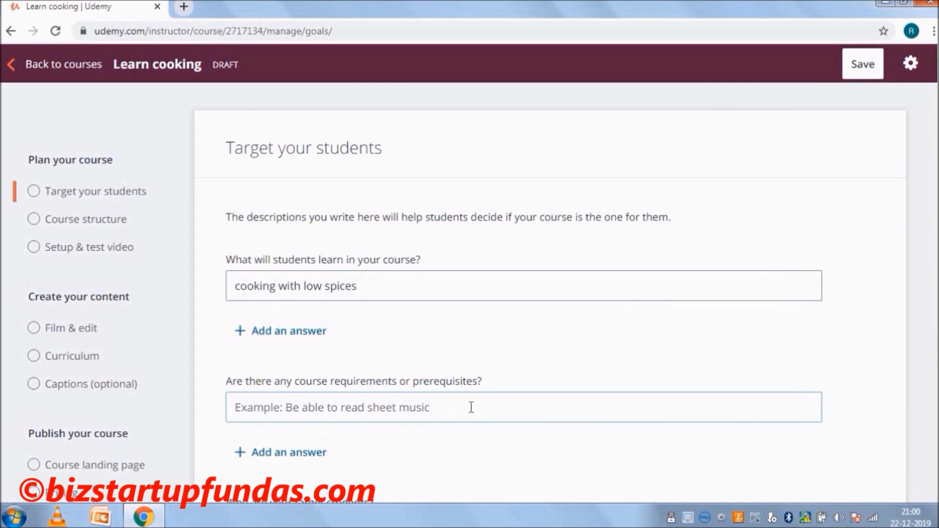
text(nil)
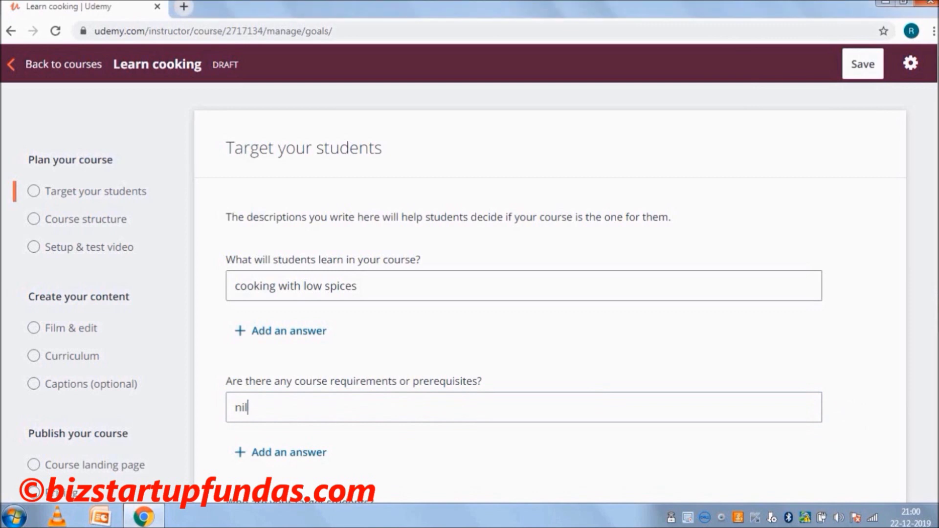
scroll(458, 298, down, 3)
scroll(489, 440, down, 1)
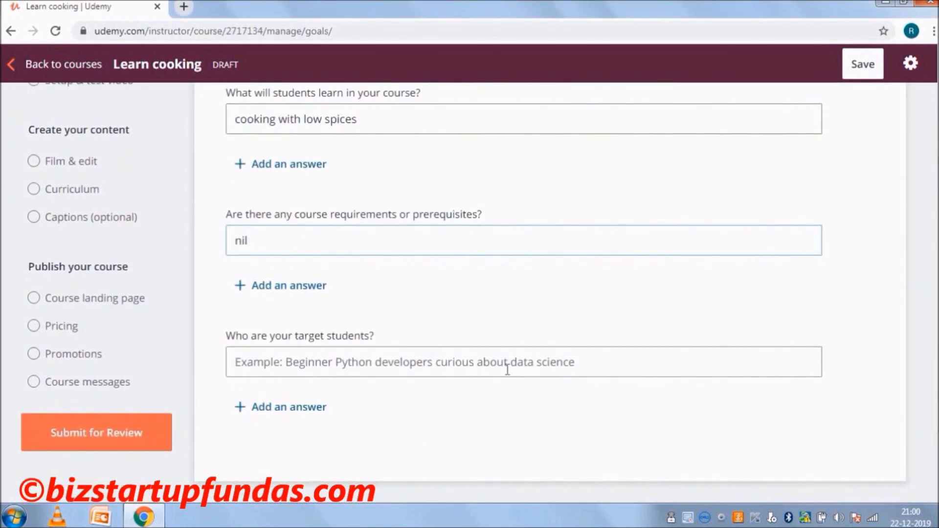
click(507, 367)
text(h)
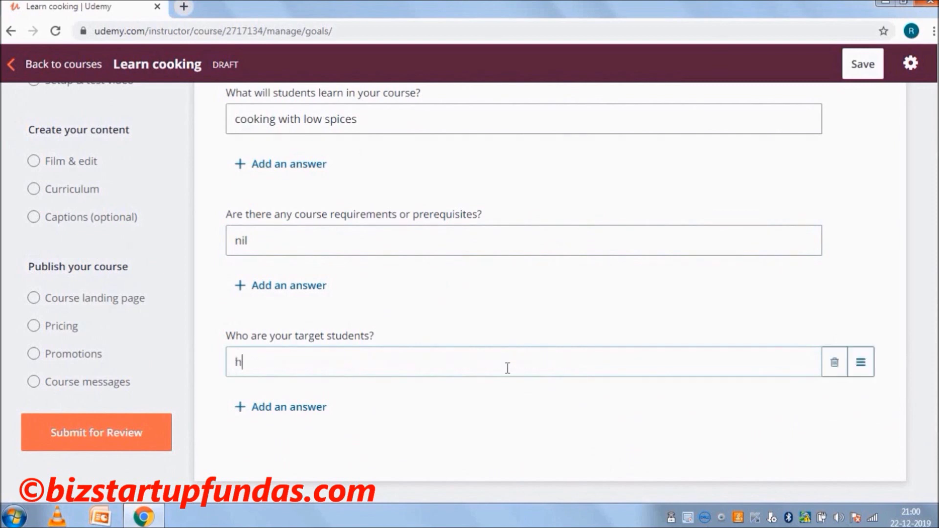
text(ousewives)
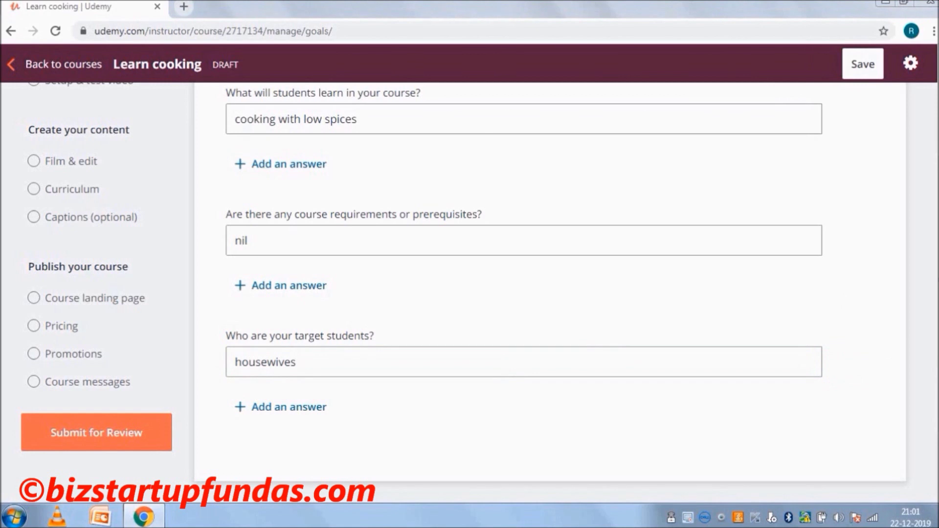
scroll(489, 294, up, 4)
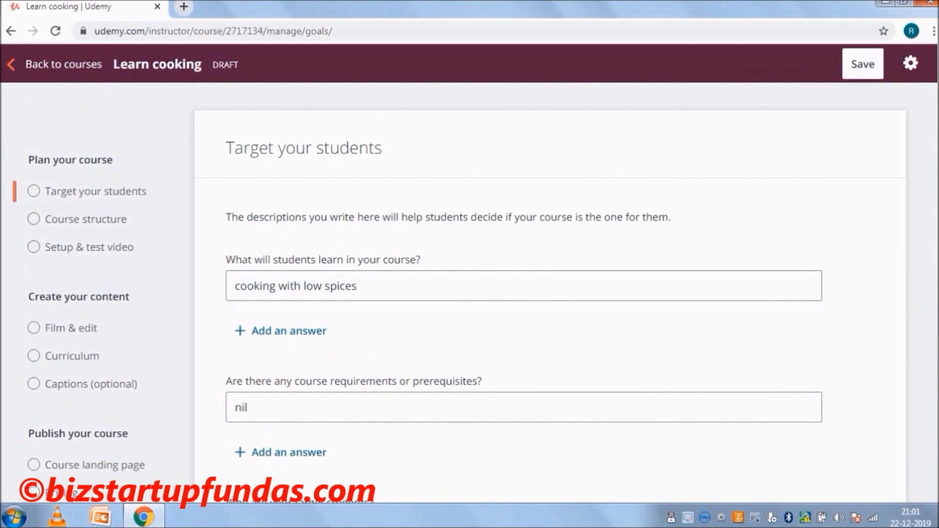
click(864, 69)
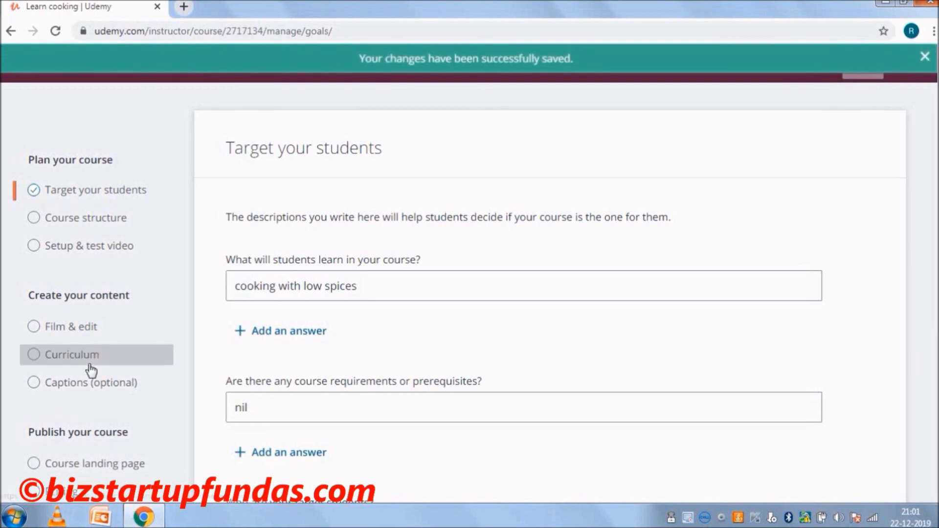
Step: Open the Course structure page and read through its tips, requirements and resources
click(72, 226)
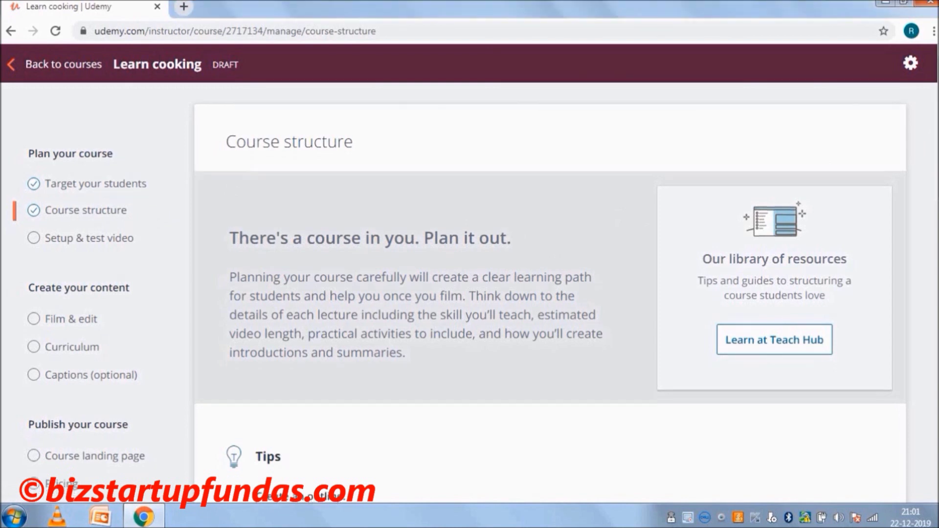
scroll(550, 293, down, 5)
scroll(550, 293, down, 1)
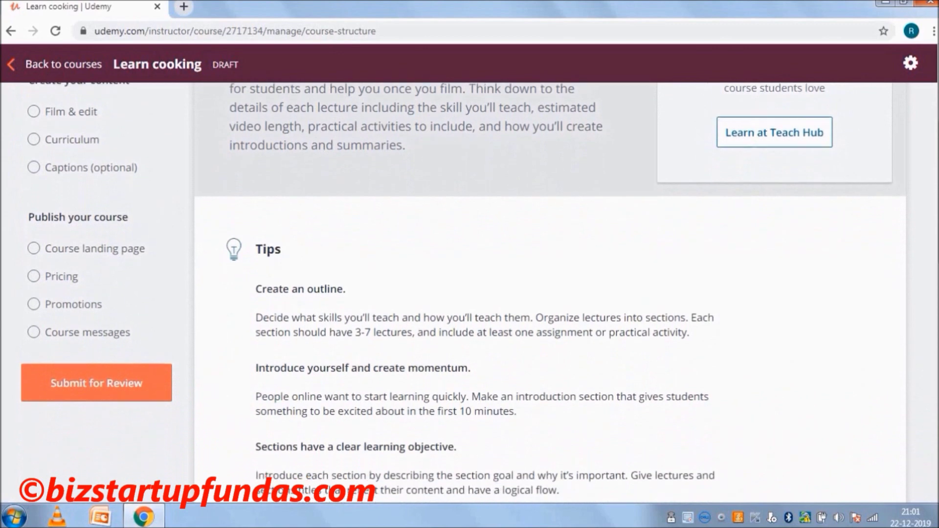
scroll(550, 293, down, 1)
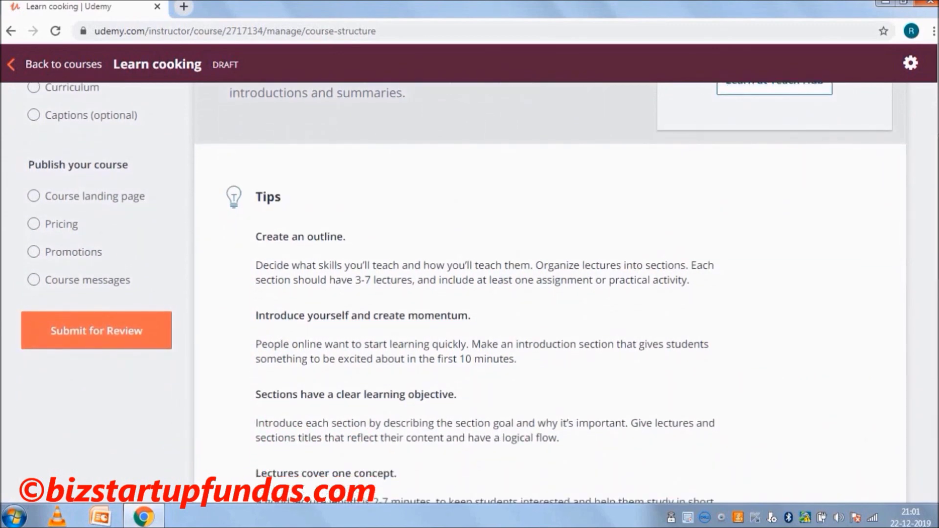
scroll(550, 293, down, 2)
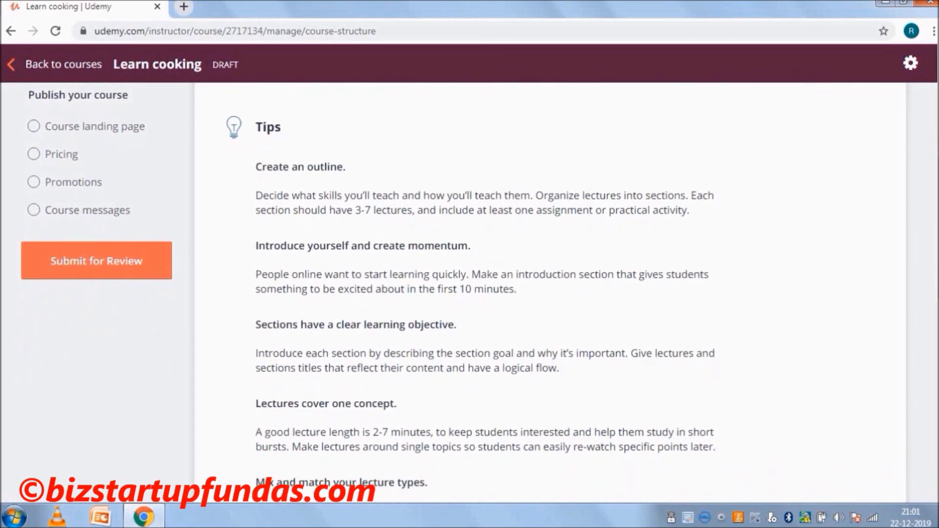
scroll(550, 294, down, 2)
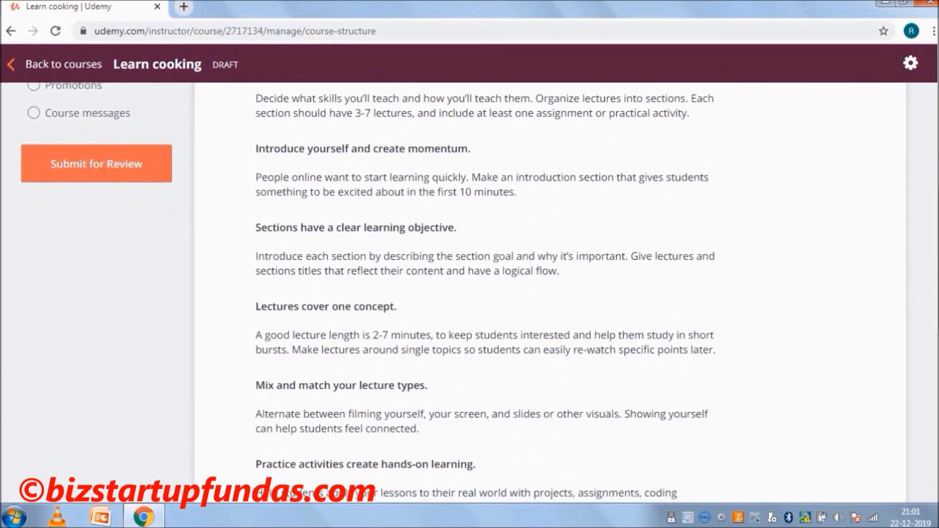
scroll(550, 294, down, 2)
scroll(550, 293, down, 3)
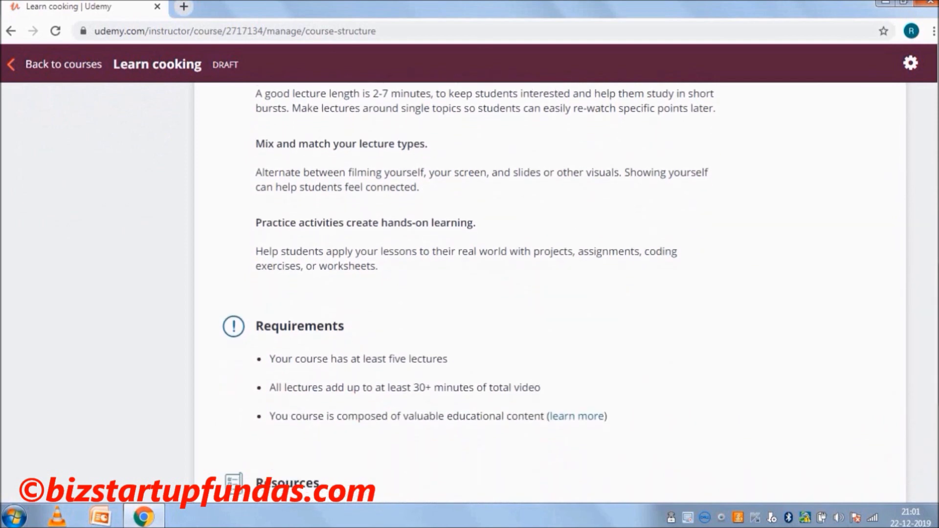
scroll(550, 293, down, 2)
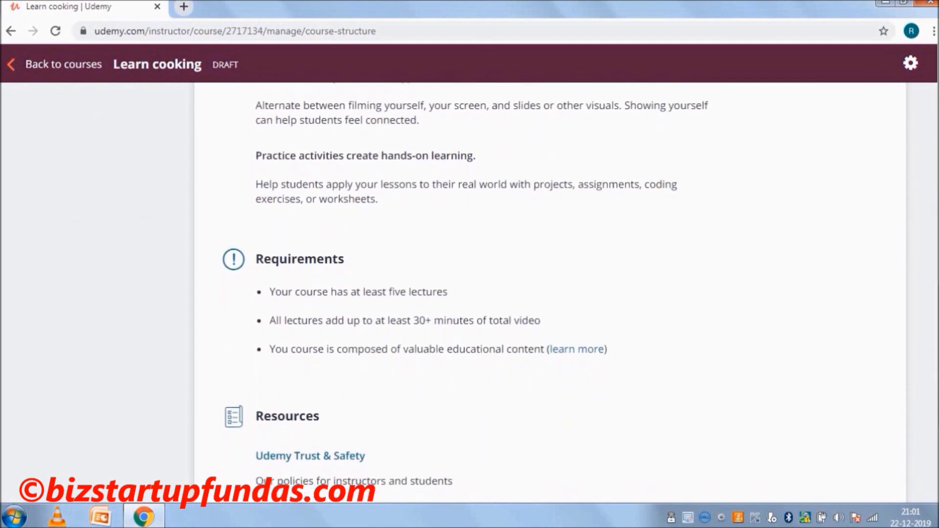
scroll(550, 293, down, 1)
scroll(550, 293, down, 2)
scroll(550, 294, down, 2)
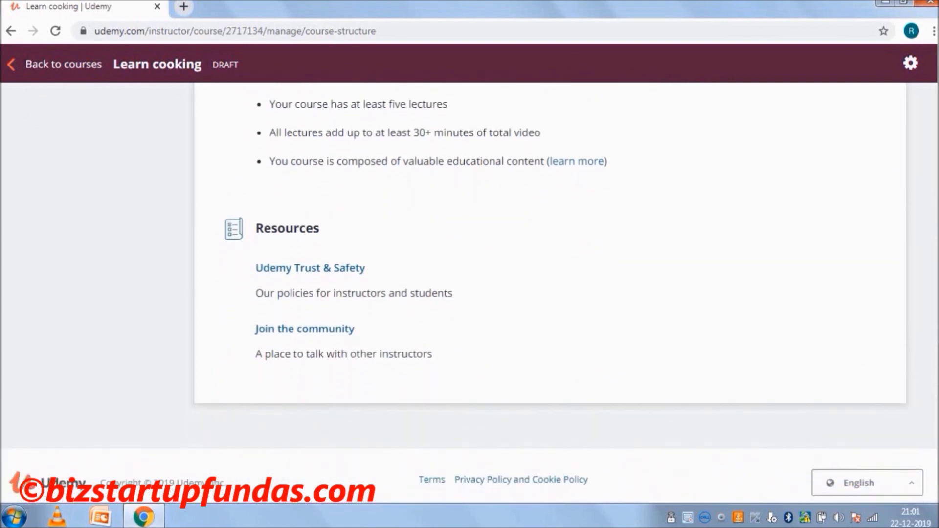
scroll(550, 294, up, 15)
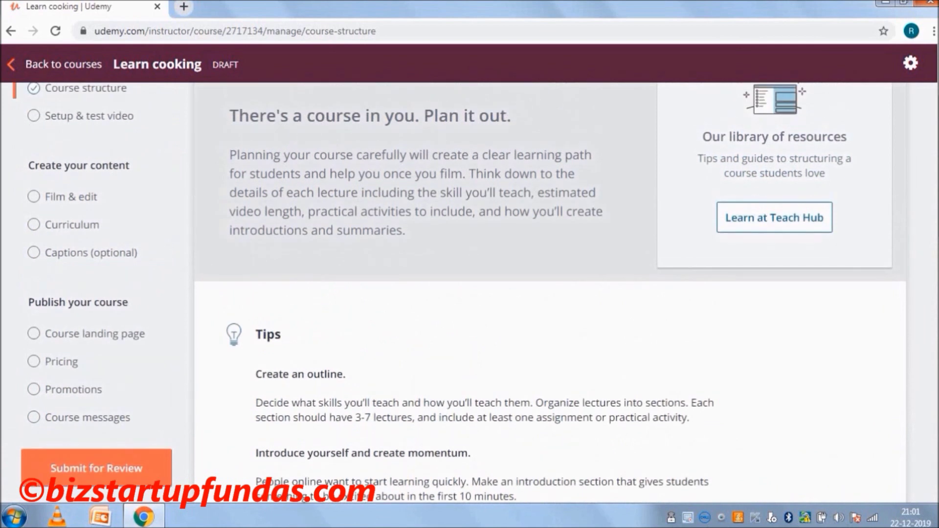
scroll(168, 309, up, 2)
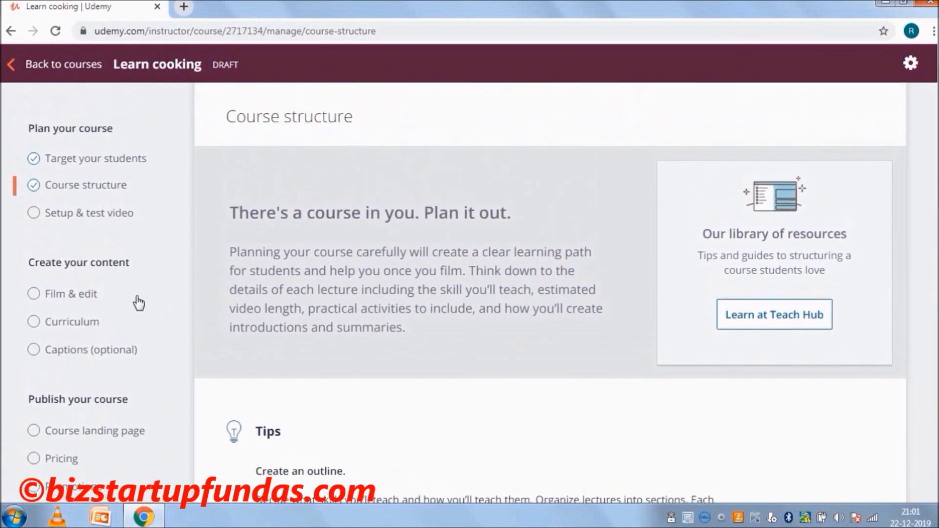
Step: Open Setup & test video and read its studio, lighting and sound tips
click(50, 225)
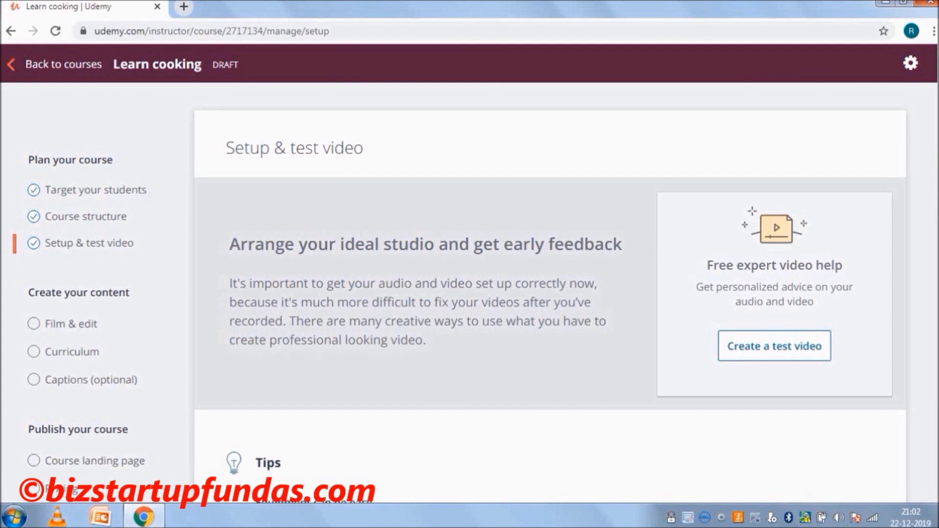
scroll(551, 294, down, 3)
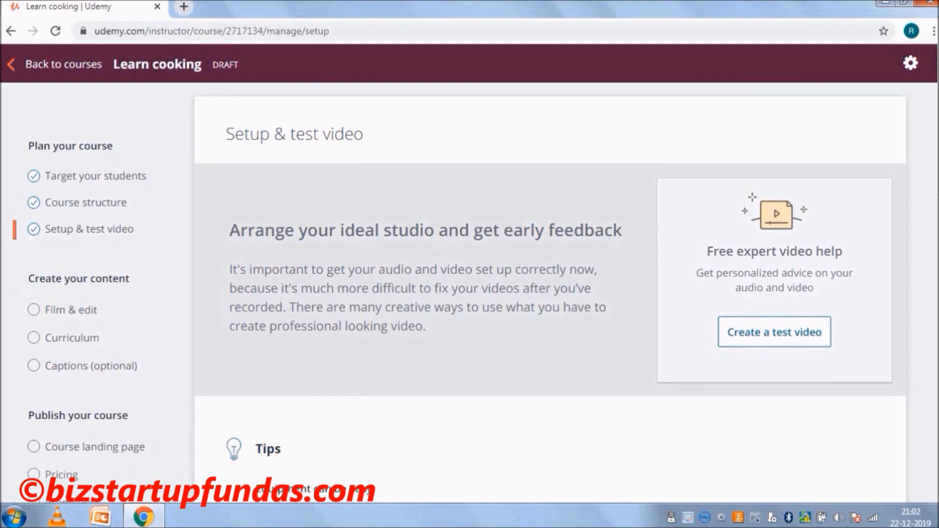
scroll(551, 293, down, 1)
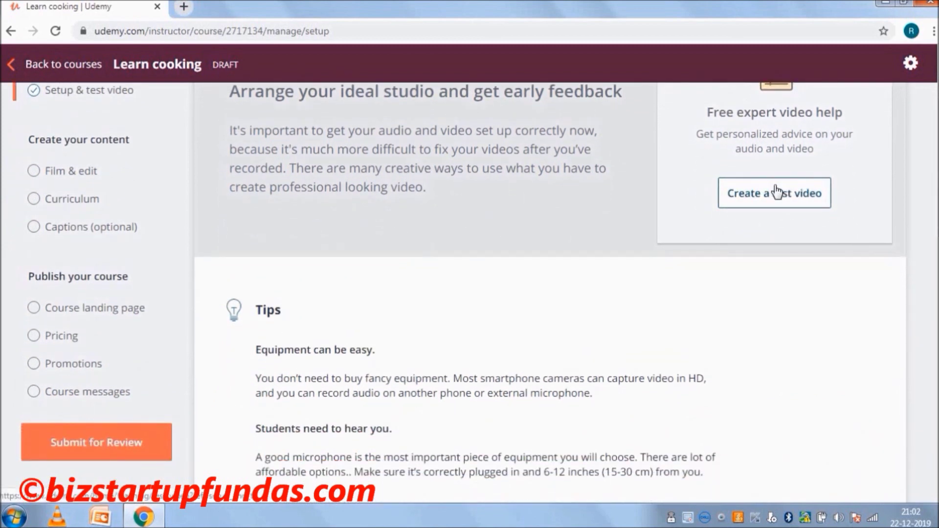
scroll(550, 294, down, 3)
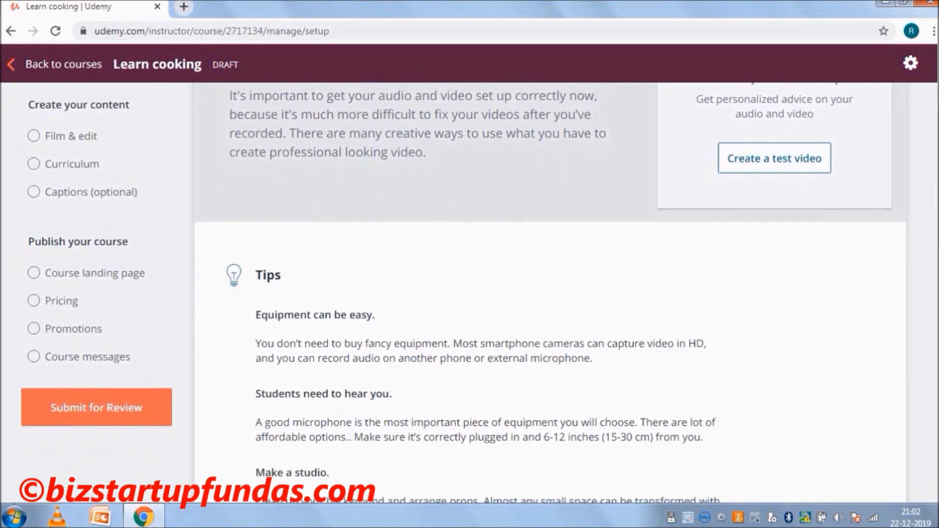
scroll(551, 294, down, 3)
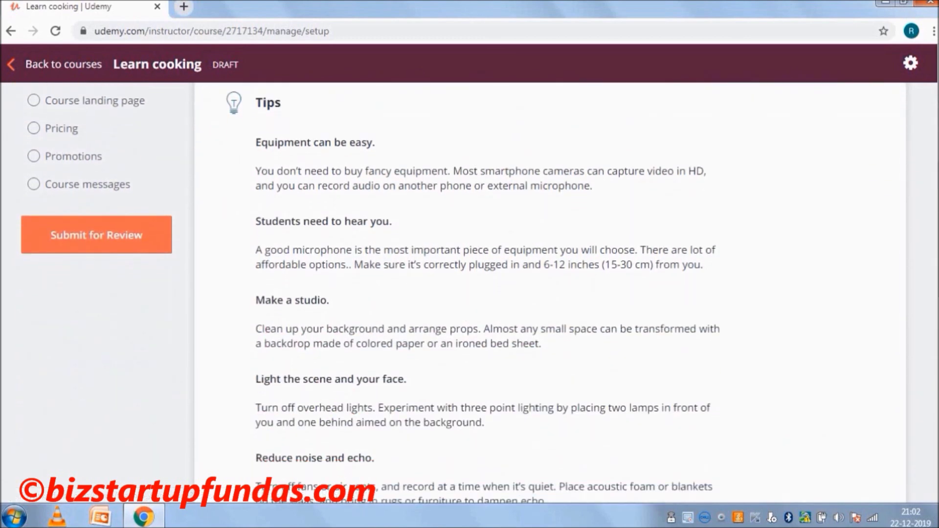
scroll(550, 294, up, 10)
scroll(550, 294, up, 2)
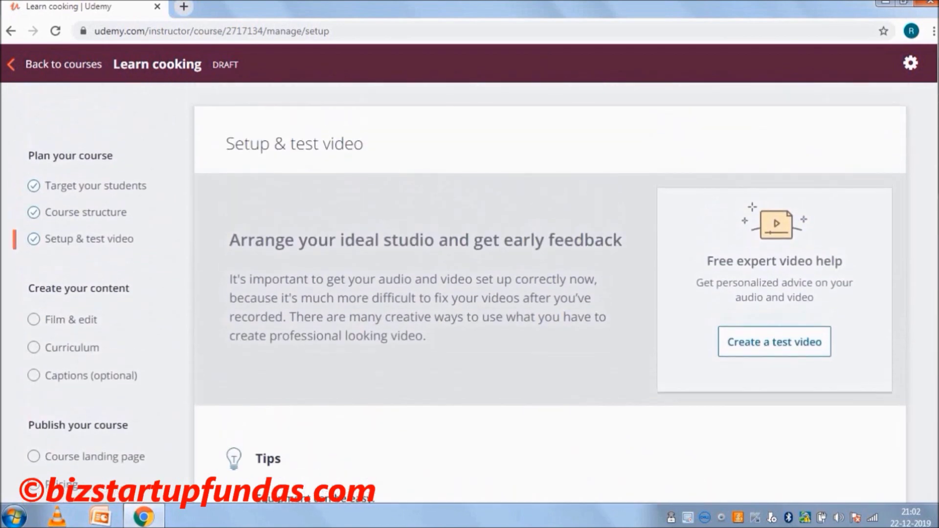
Step: Open Film & edit for Learn cooking and scroll through its Tips, Requirements and Resources
click(37, 331)
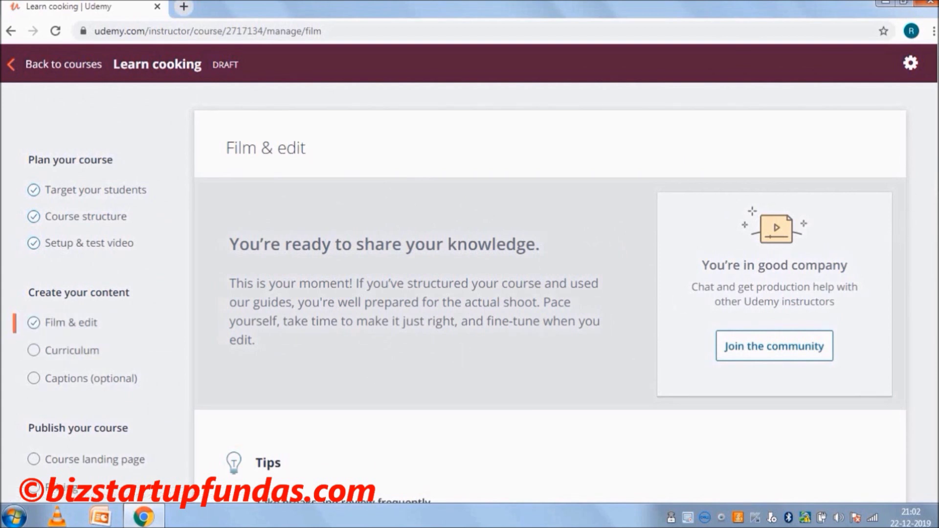
scroll(550, 294, down, 2)
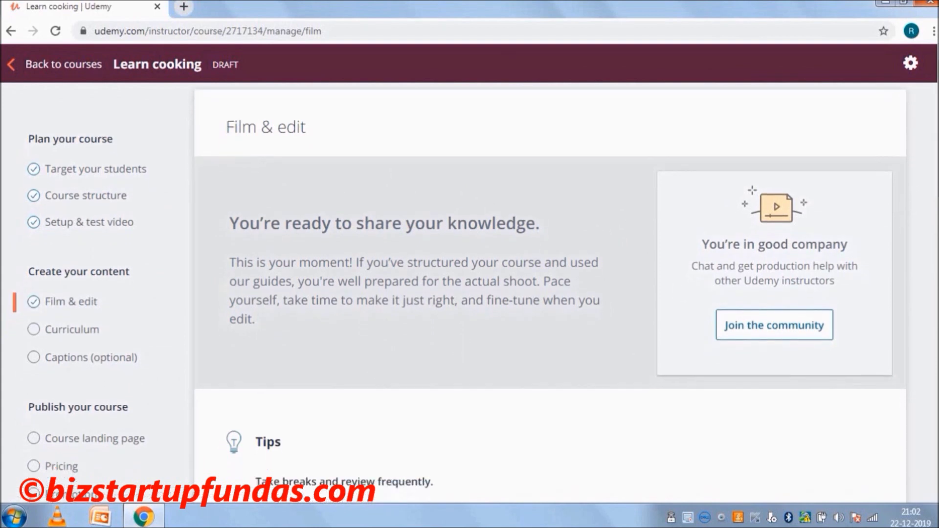
scroll(551, 293, down, 4)
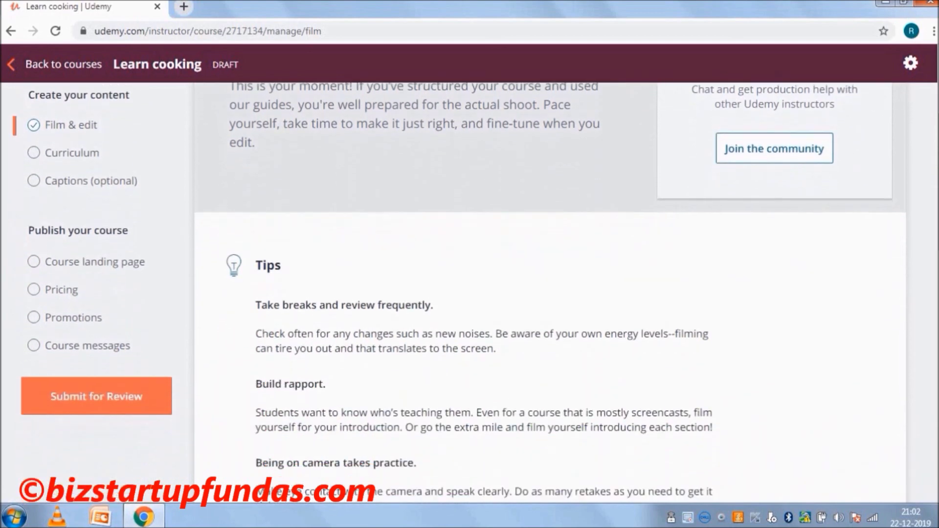
scroll(550, 293, down, 3)
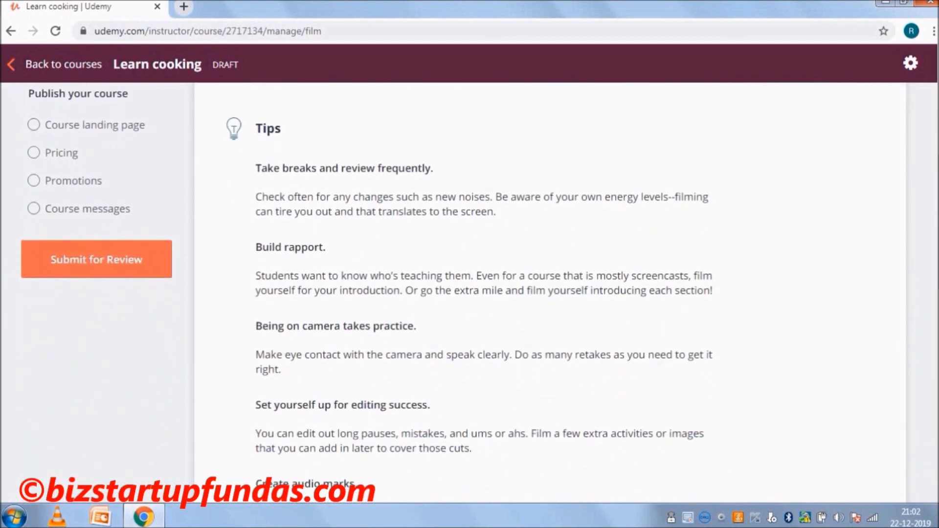
scroll(550, 293, down, 2)
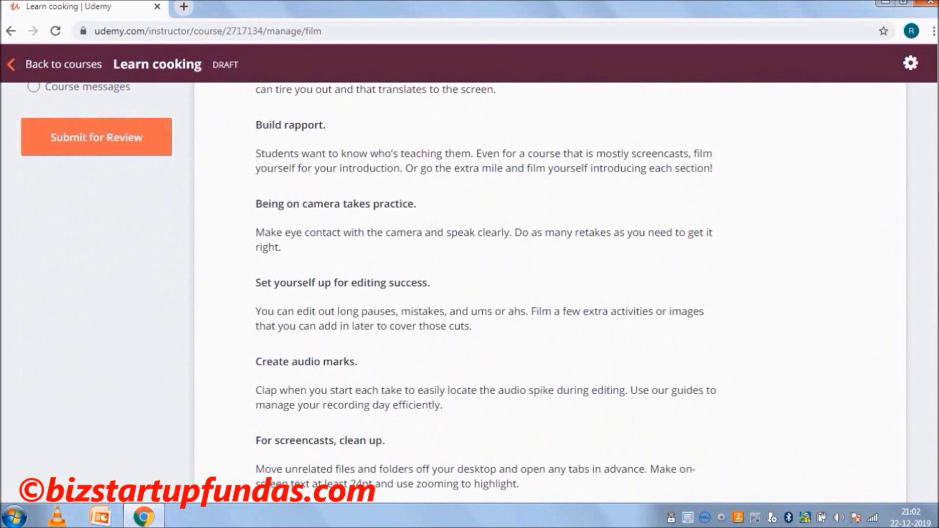
scroll(550, 293, down, 4)
scroll(551, 294, down, 4)
scroll(550, 293, down, 3)
scroll(550, 294, up, 12)
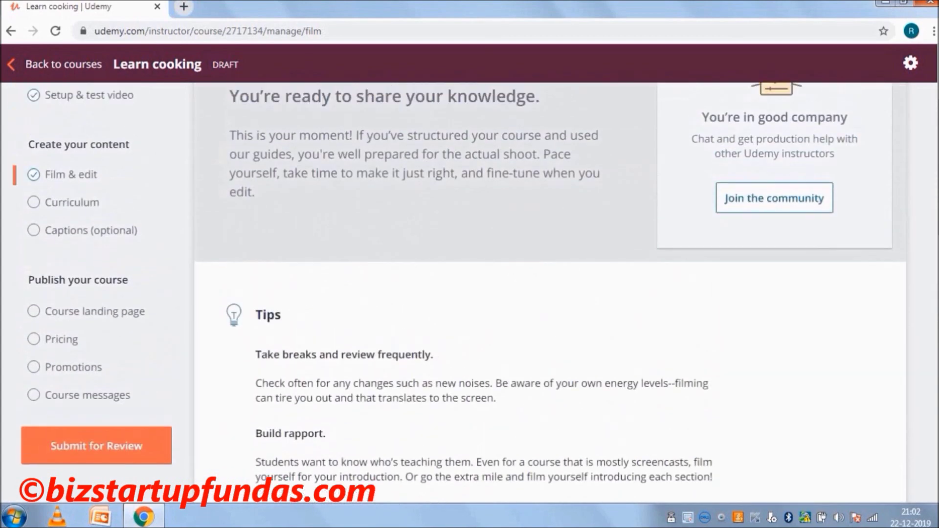
Step: Open the Curriculum and view Section 1: Introduction with Lecture 1: Introduction
click(31, 201)
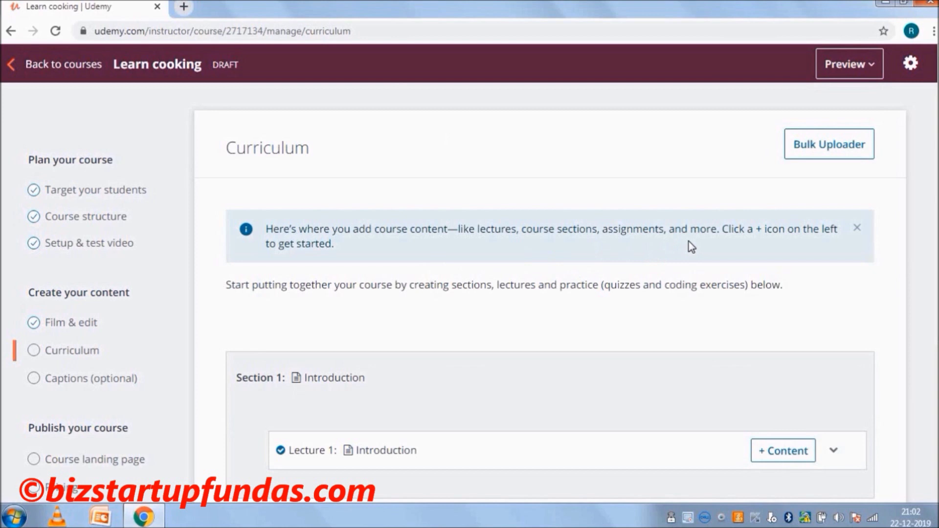
scroll(550, 300, down, 3)
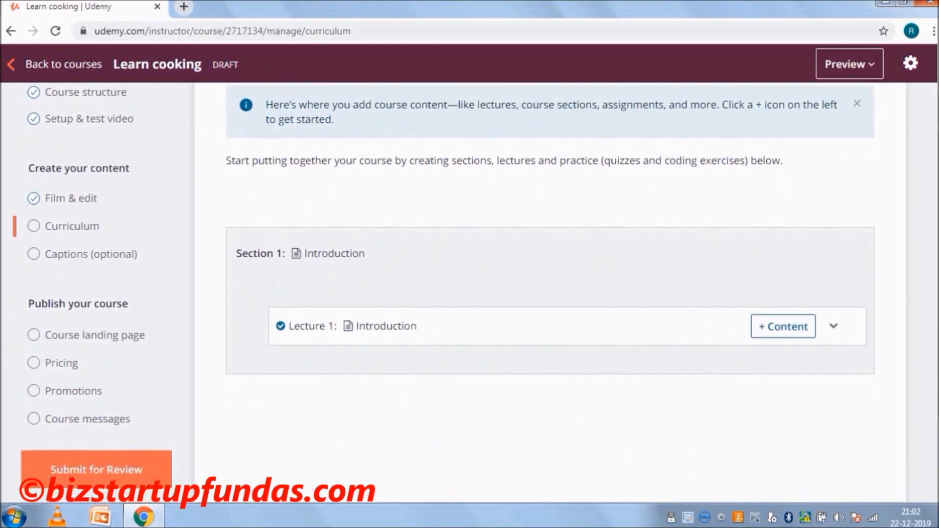
mouse_move(357, 318)
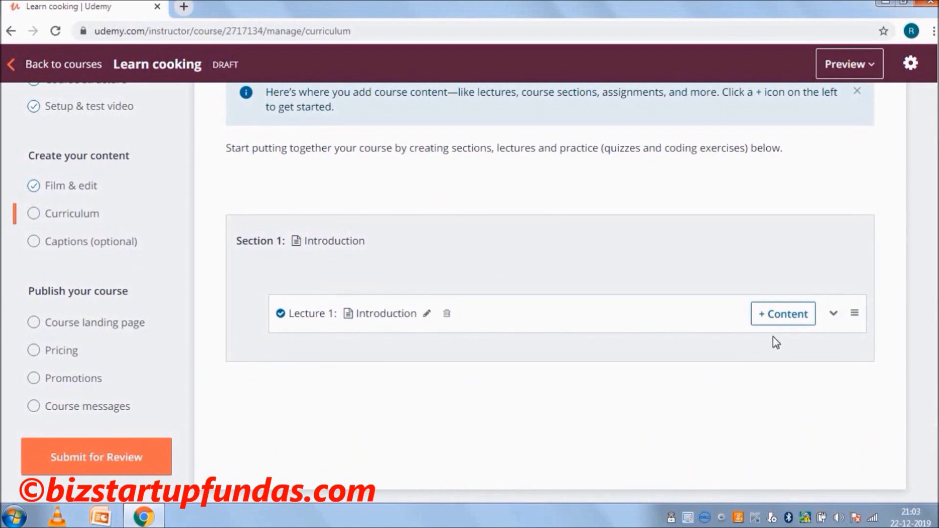
scroll(538, 293, down, 3)
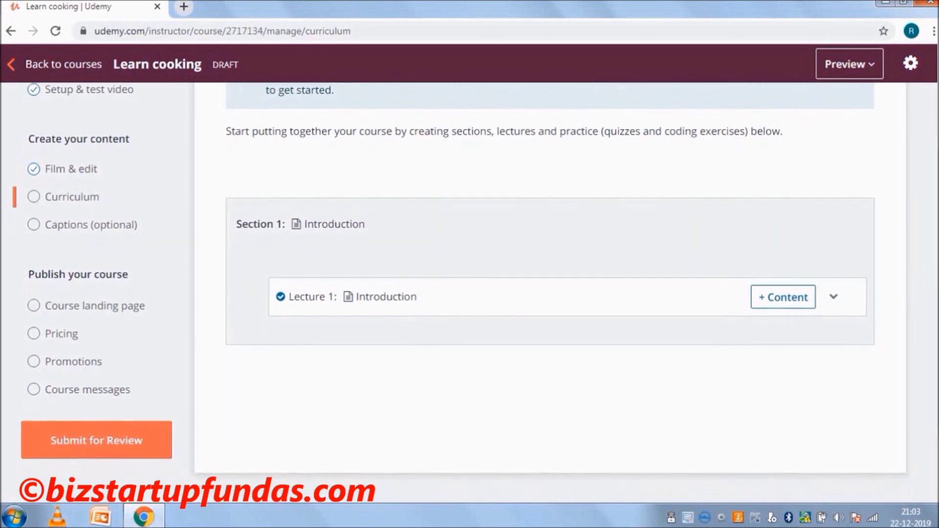
scroll(538, 294, up, 3)
scroll(42, 357, up, 2)
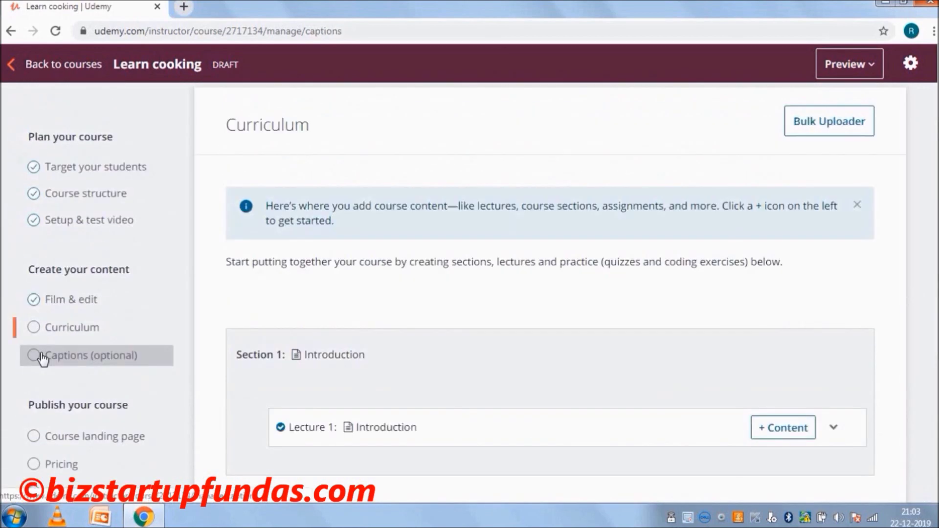
Step: Glance at Captions, scroll through the Course landing page fields, then go to Pricing
click(42, 357)
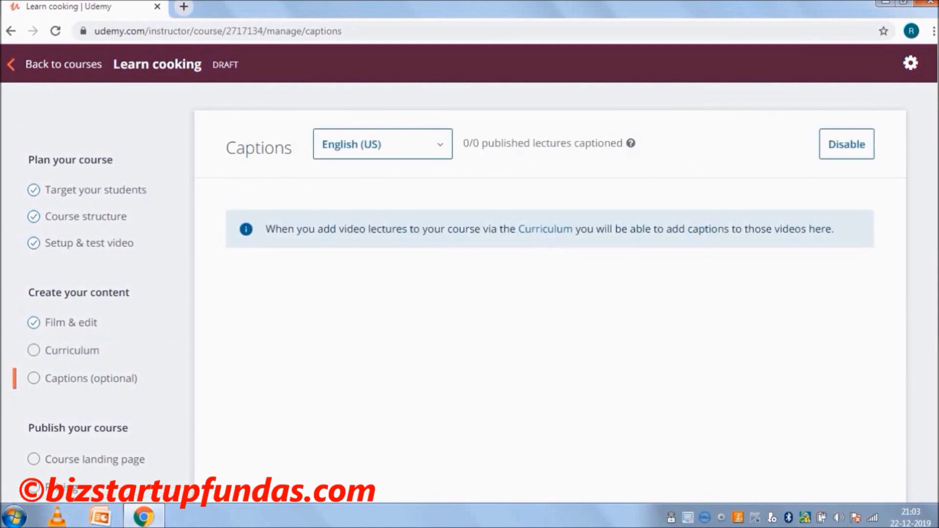
scroll(469, 293, down, 3)
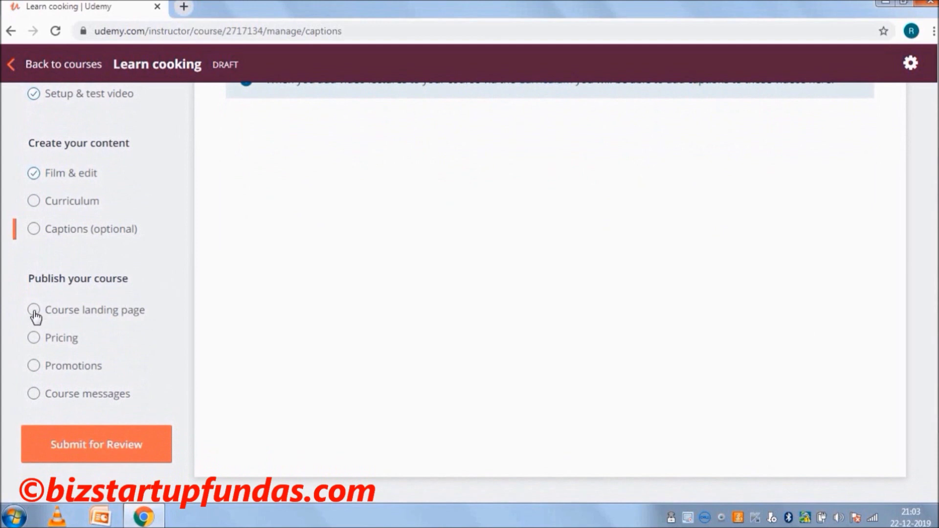
click(35, 313)
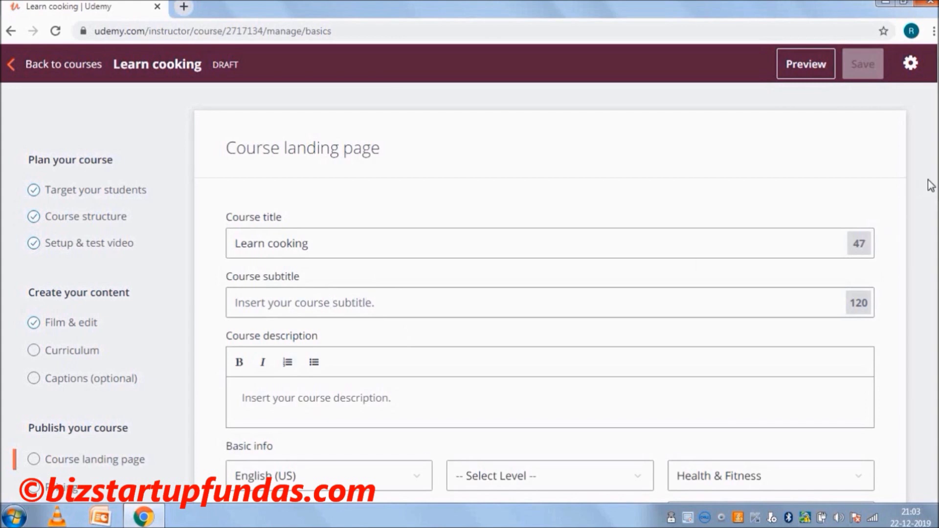
scroll(809, 248, down, 3)
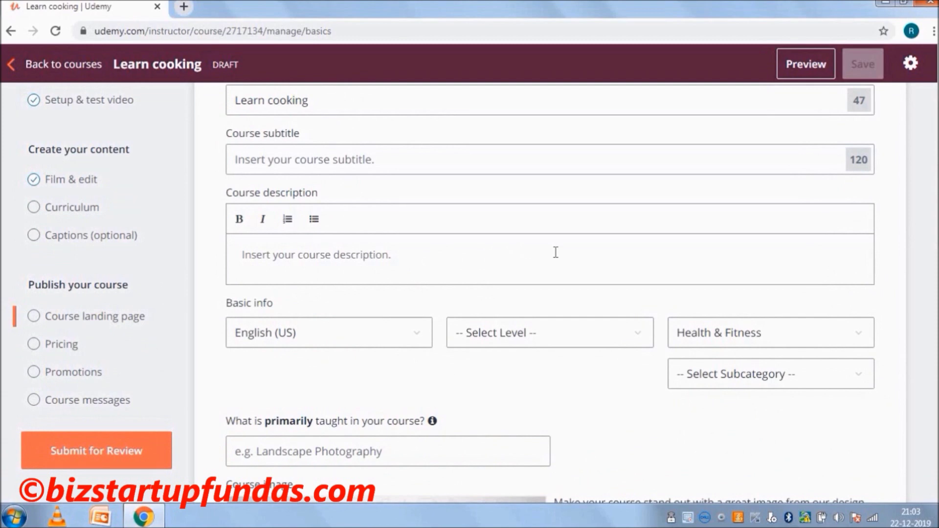
scroll(556, 254, down, 3)
scroll(558, 259, down, 3)
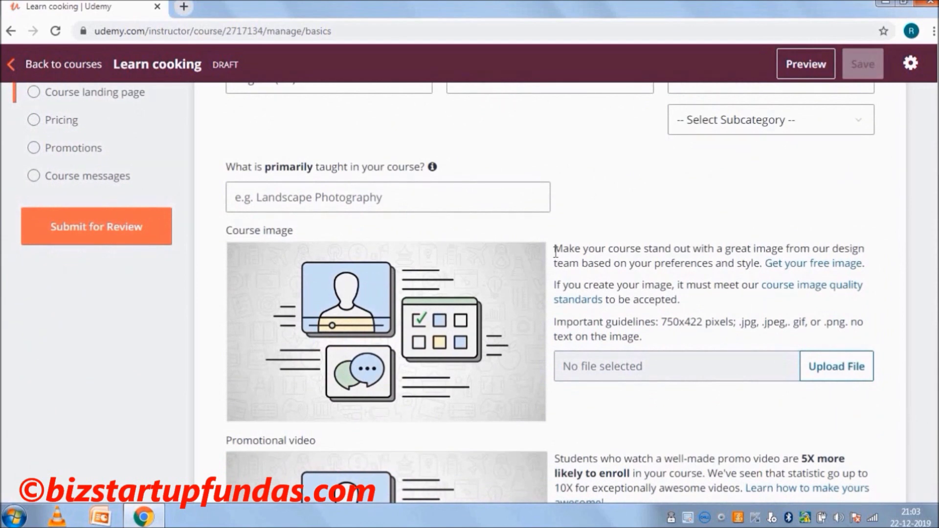
scroll(556, 253, down, 4)
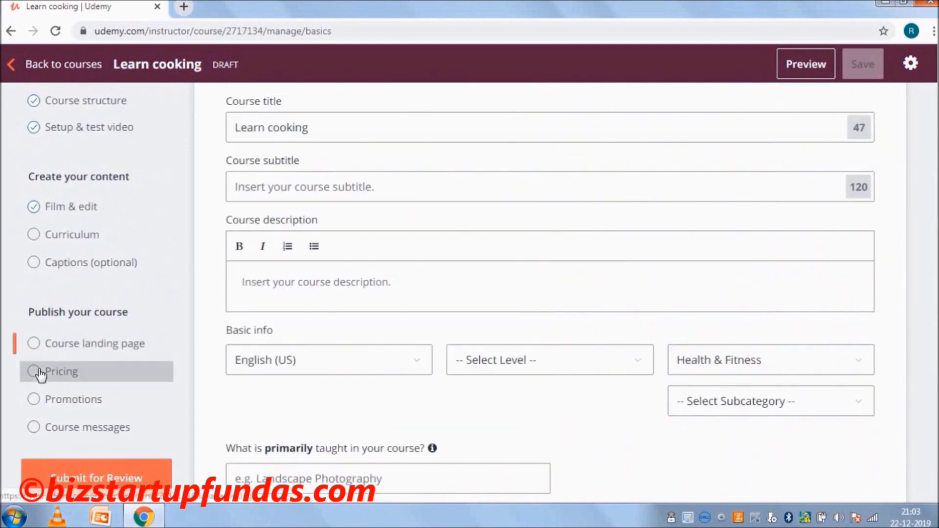
click(38, 373)
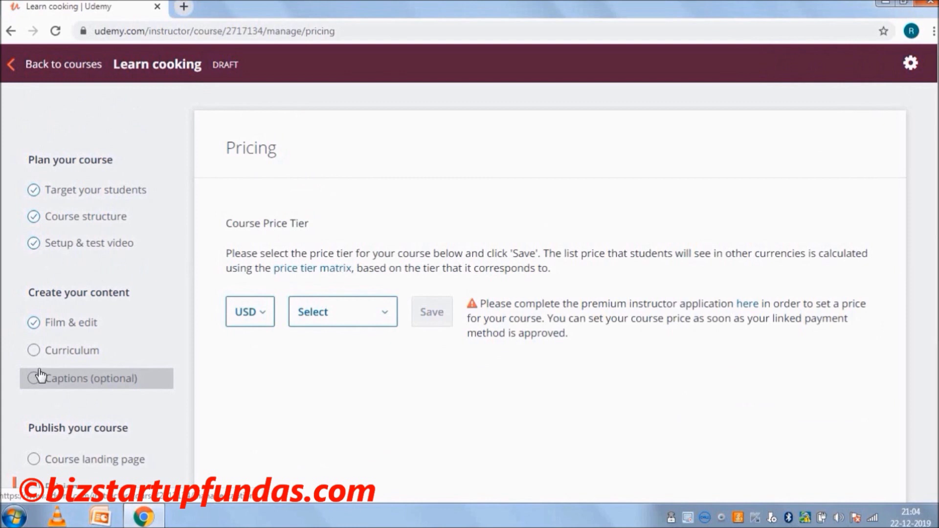
Step: Switch the course price currency to INR
click(266, 317)
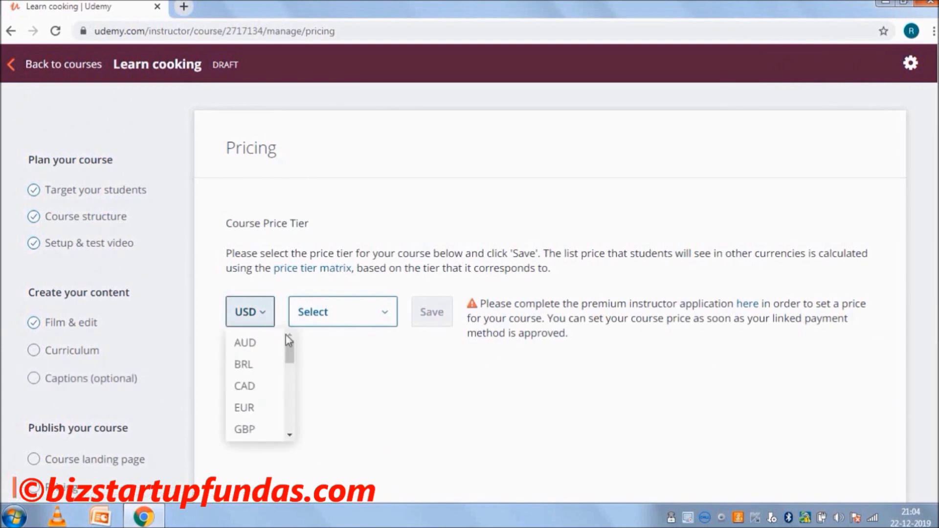
drag(290, 362, 290, 373)
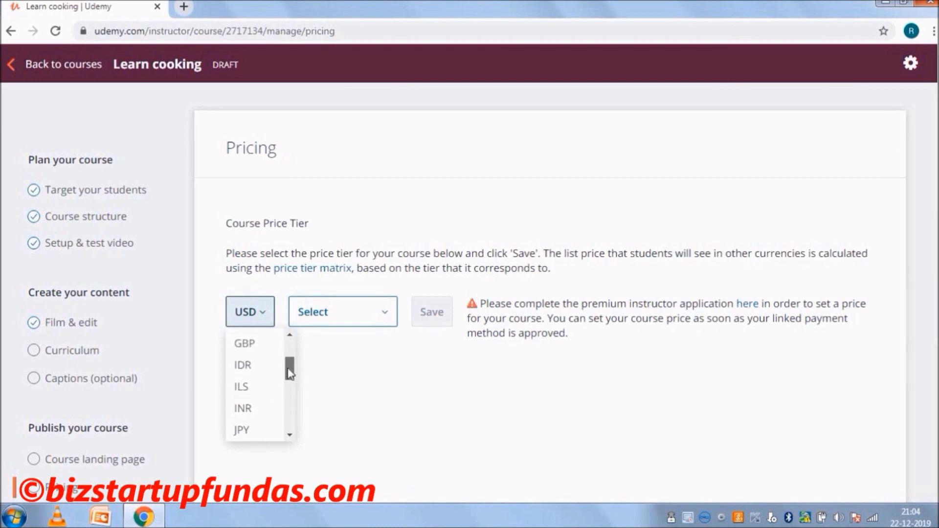
click(253, 411)
Step: Browse the rupee price tier list, then go to the Promotions page
click(381, 318)
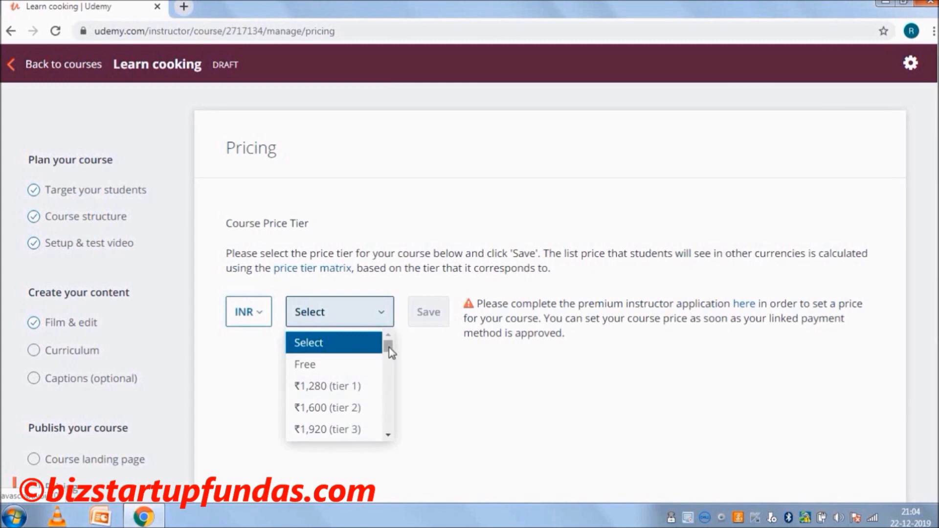
drag(388, 348, 396, 443)
scroll(390, 356, down, 1)
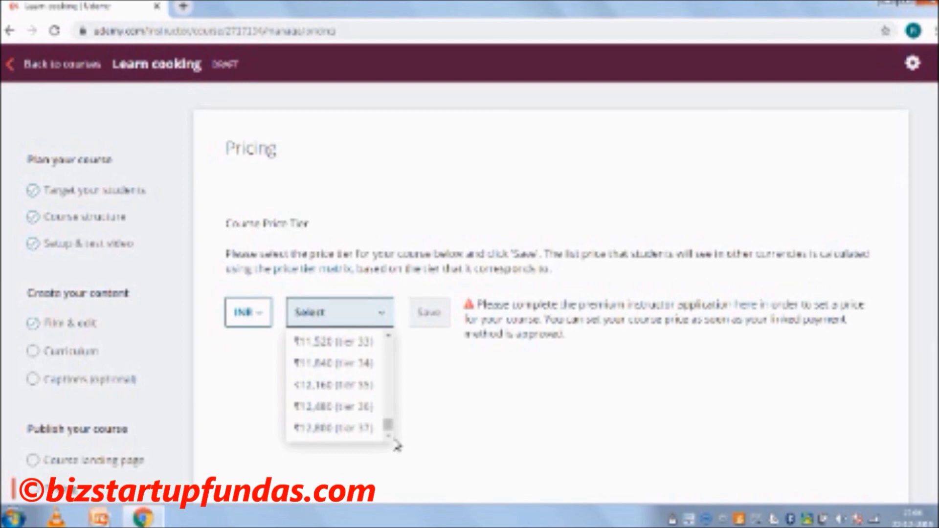
scroll(38, 308, down, 4)
click(36, 304)
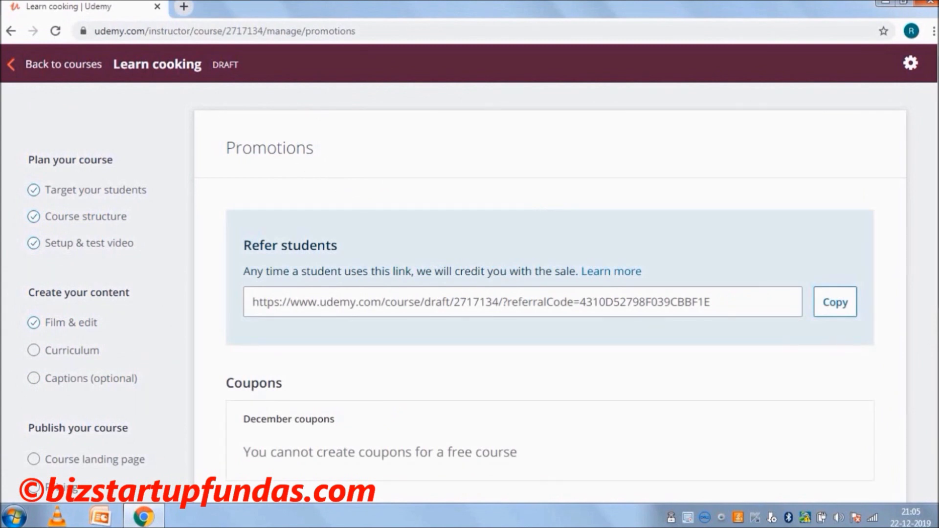
Step: Open the 'Learn more' article under Refer students about coupons and referral links
scroll(550, 294, down, 1)
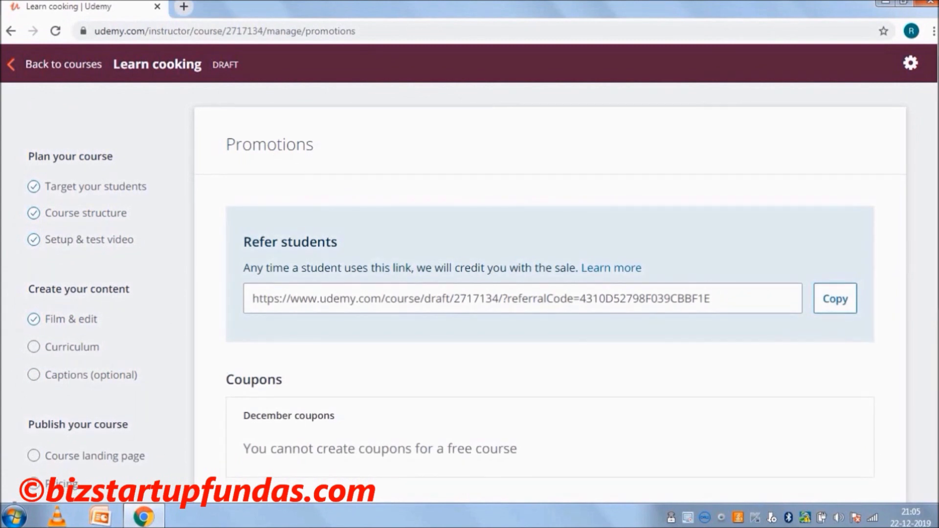
scroll(730, 227, down, 1)
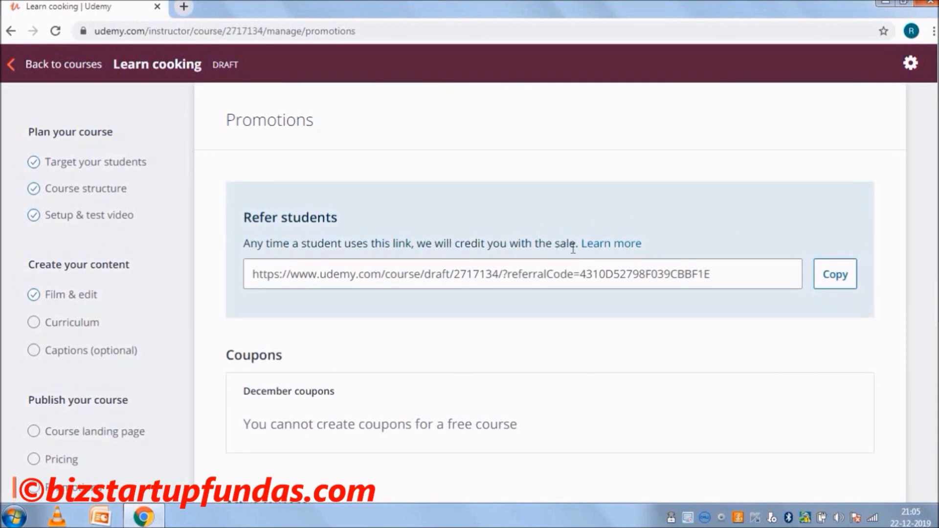
click(593, 252)
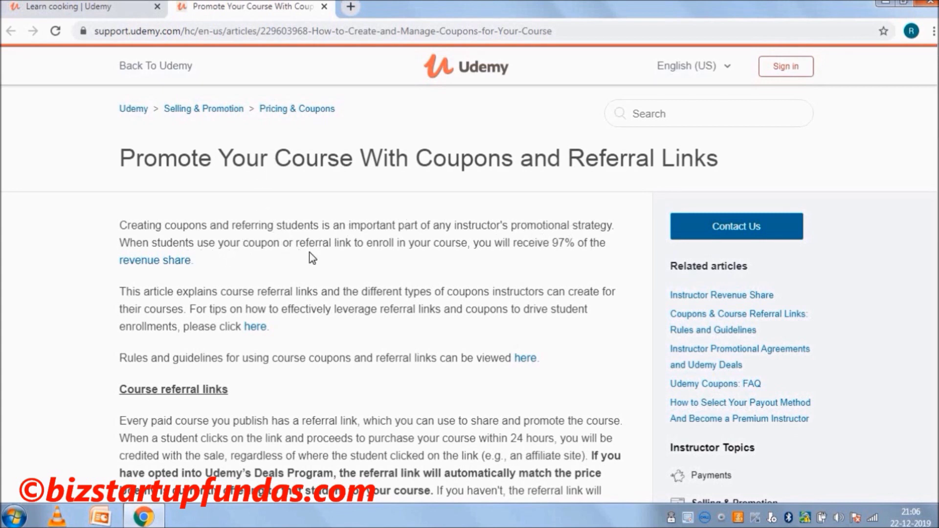
Step: Follow the 'revenue share' link and read down through the Instructor Revenue Share scenarios
click(170, 264)
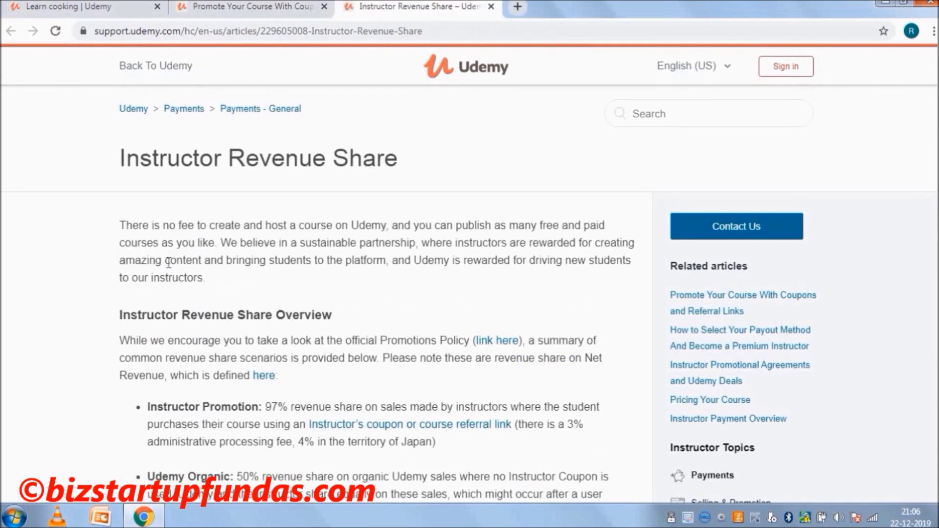
scroll(469, 273, down, 3)
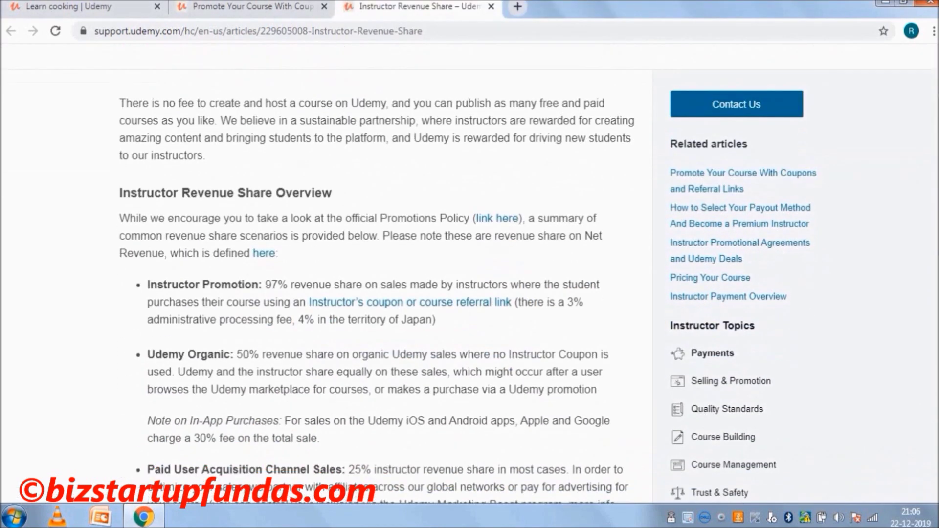
scroll(469, 274, down, 2)
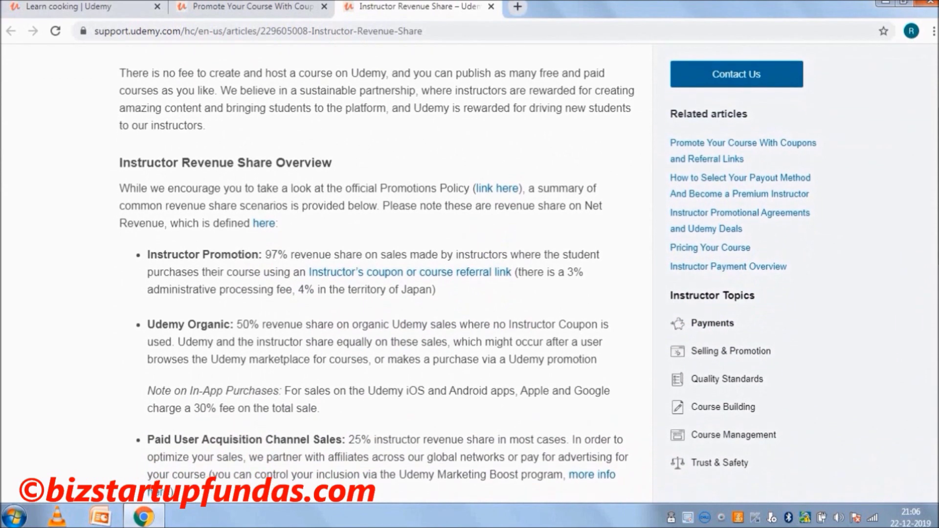
scroll(469, 274, down, 2)
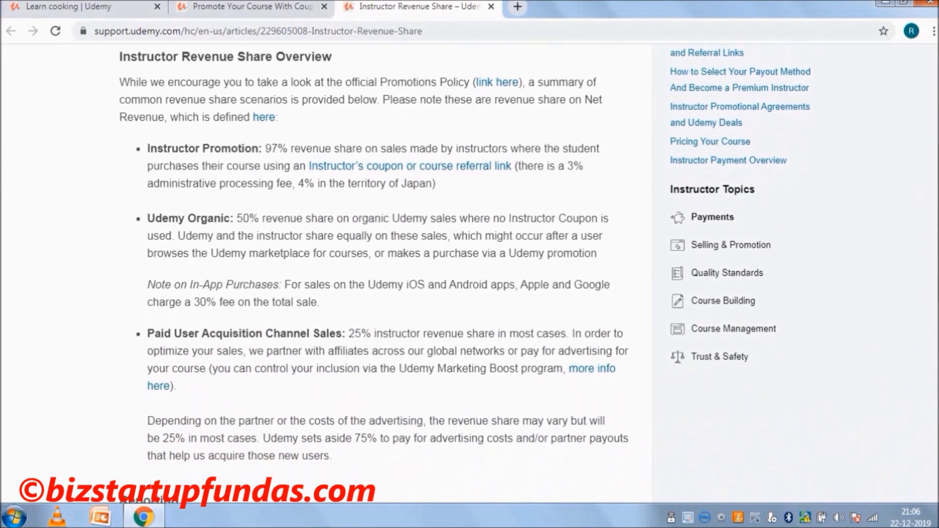
scroll(470, 274, down, 3)
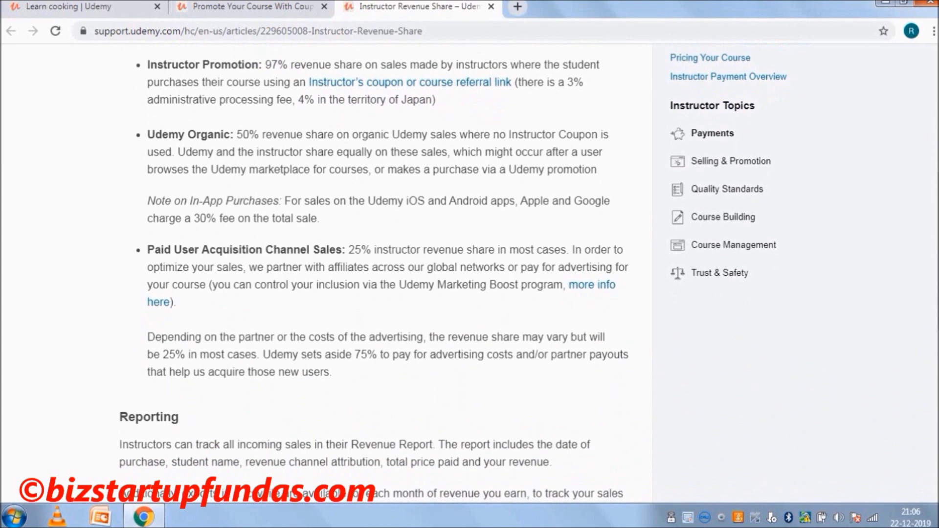
scroll(469, 274, down, 4)
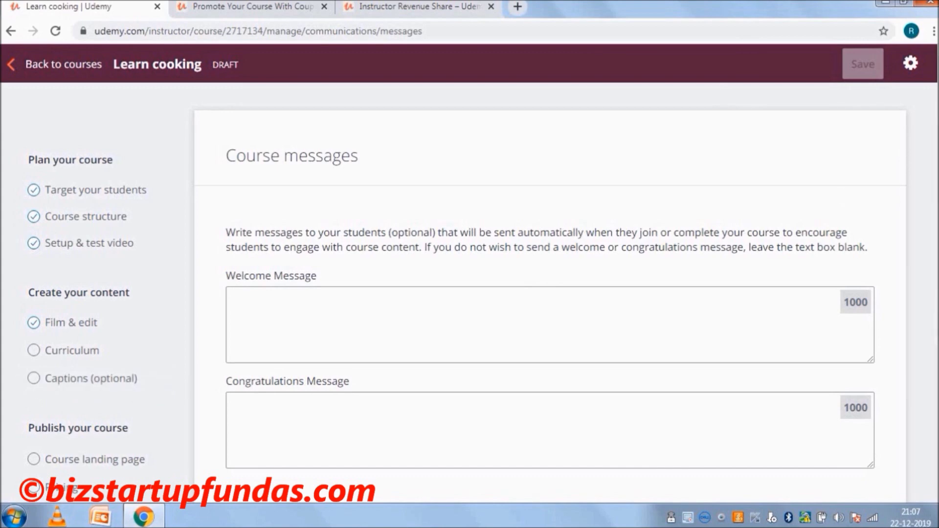
scroll(934, 293, down, 4)
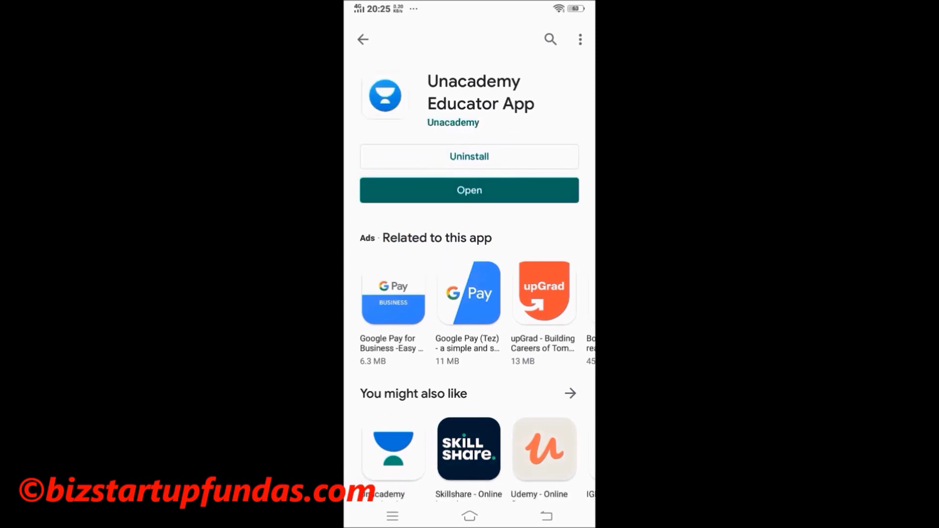
Step: Launch the Unacademy Educator App, get past onboarding, and start filling the Register Name field
click(512, 186)
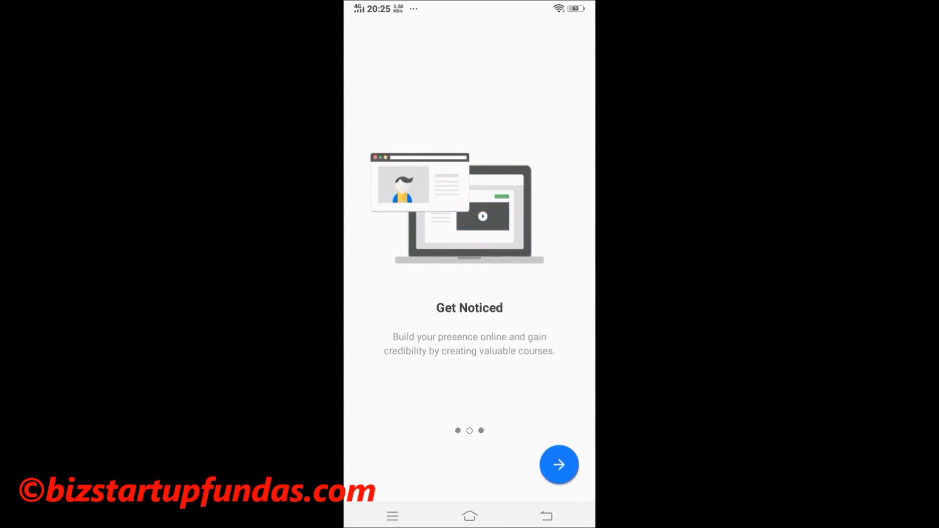
click(543, 459)
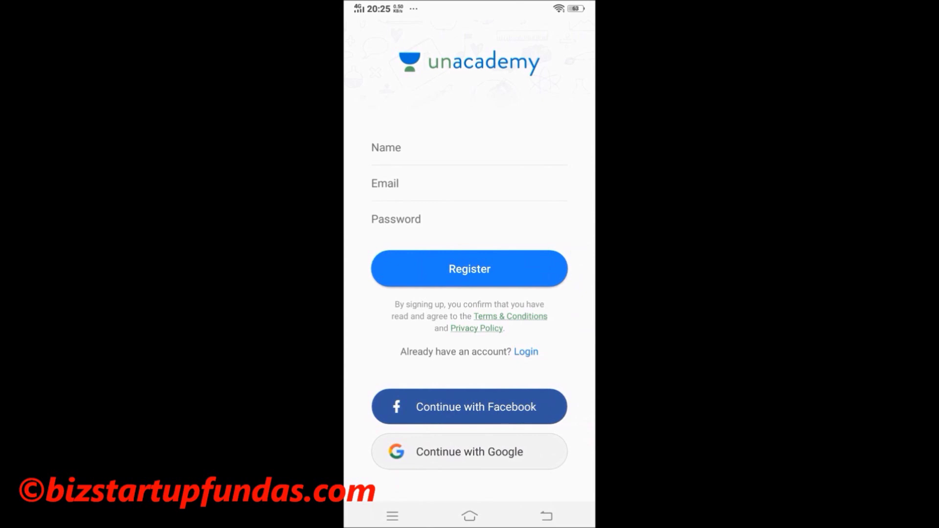
click(430, 148)
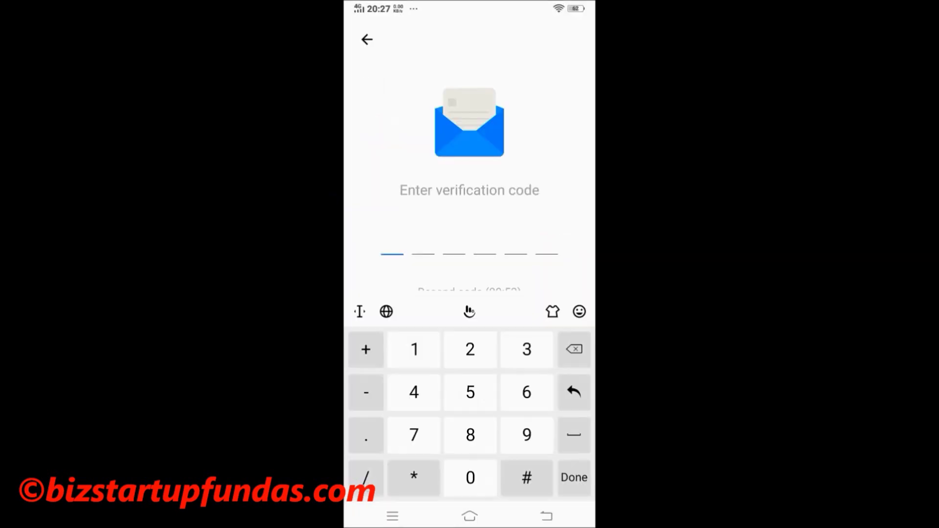
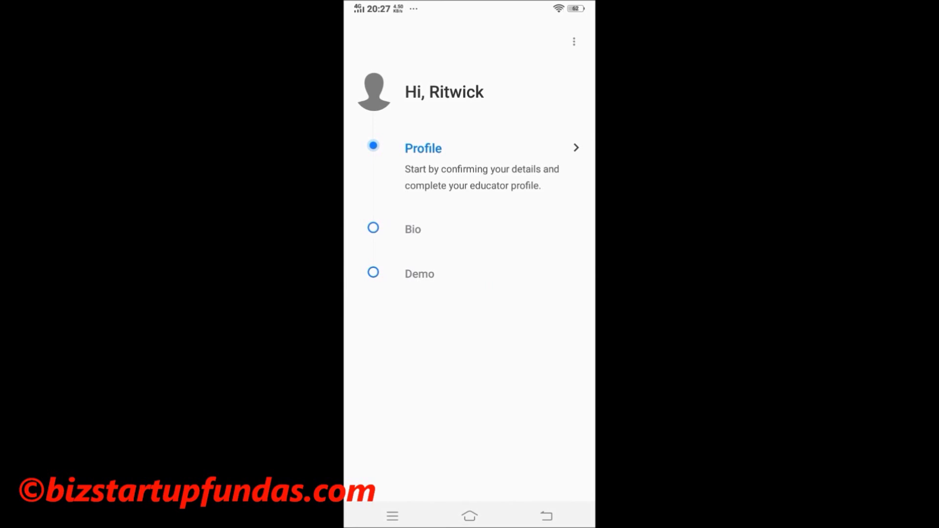
Step: Enter the SMS verification code, then open Edit Profile and select Last Name
click(571, 154)
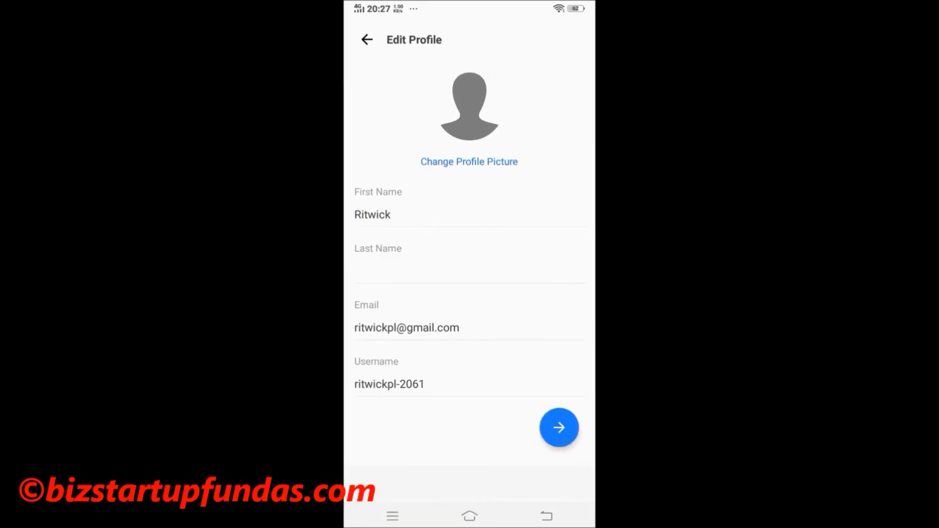
click(485, 259)
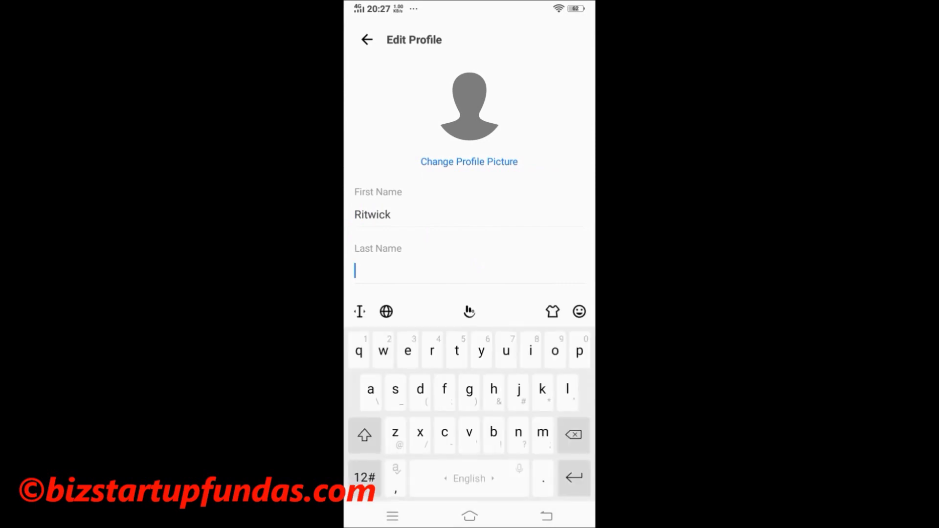